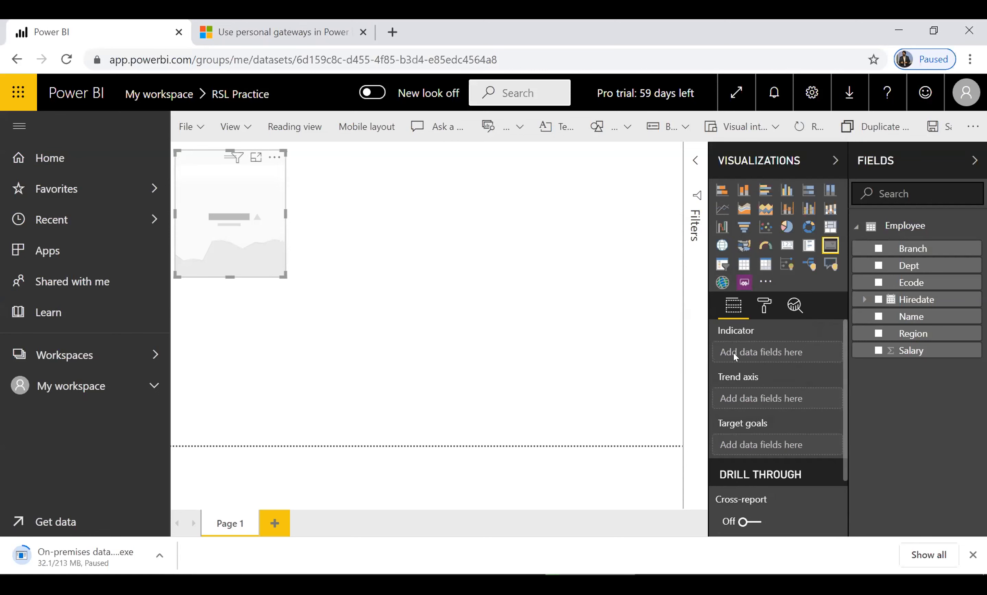
Step: Minimize the Downloads, browser and Power BI Desktop windows to show the desktop
{"action": "key", "text": "alt+Tab"}
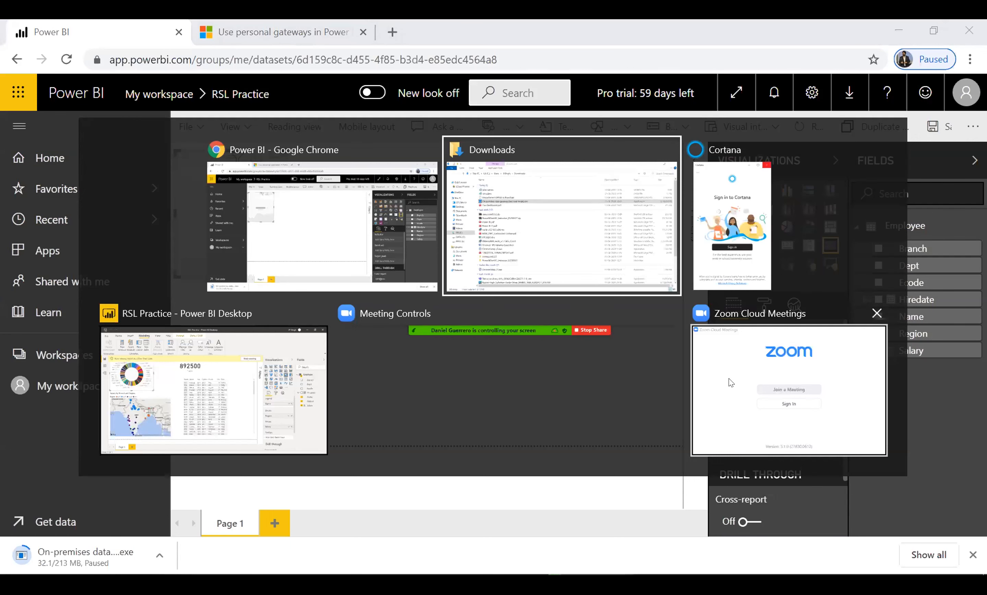
{"action": "key", "text": "alt+Tab"}
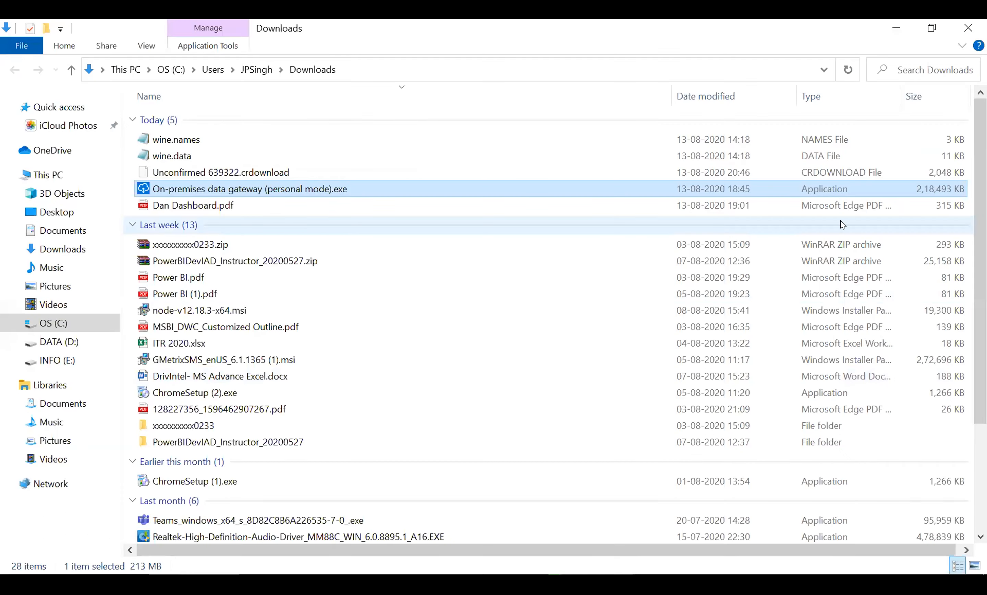
{"action": "left_click", "coordinate": [890, 30]}
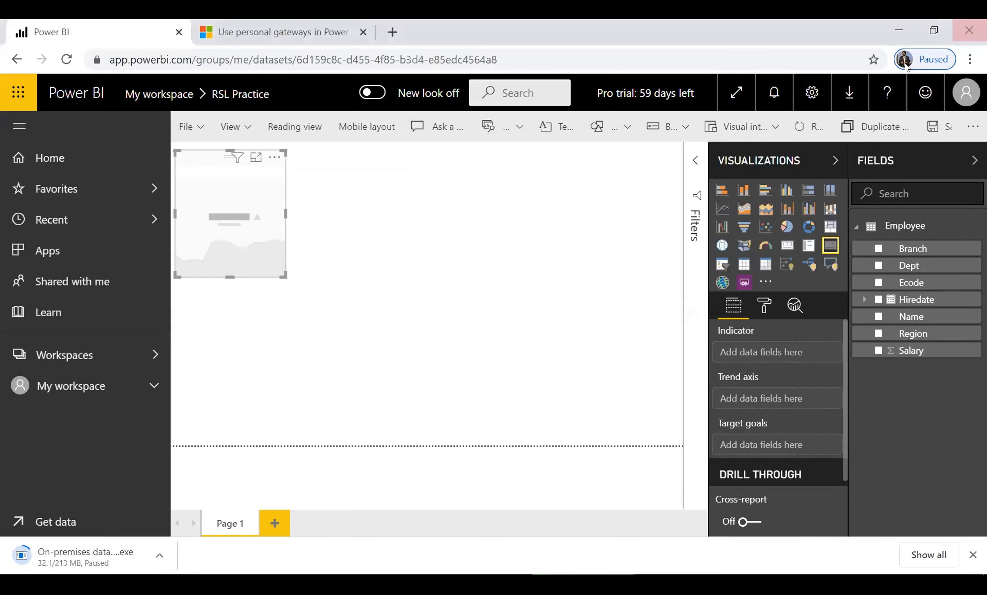
{"action": "left_click", "coordinate": [892, 28]}
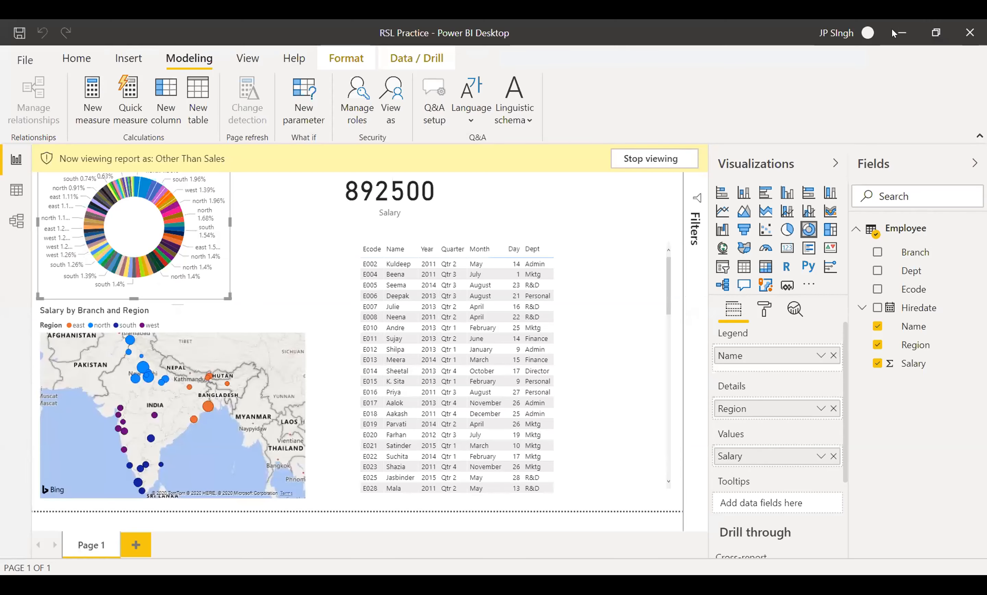
{"action": "left_click", "coordinate": [892, 28]}
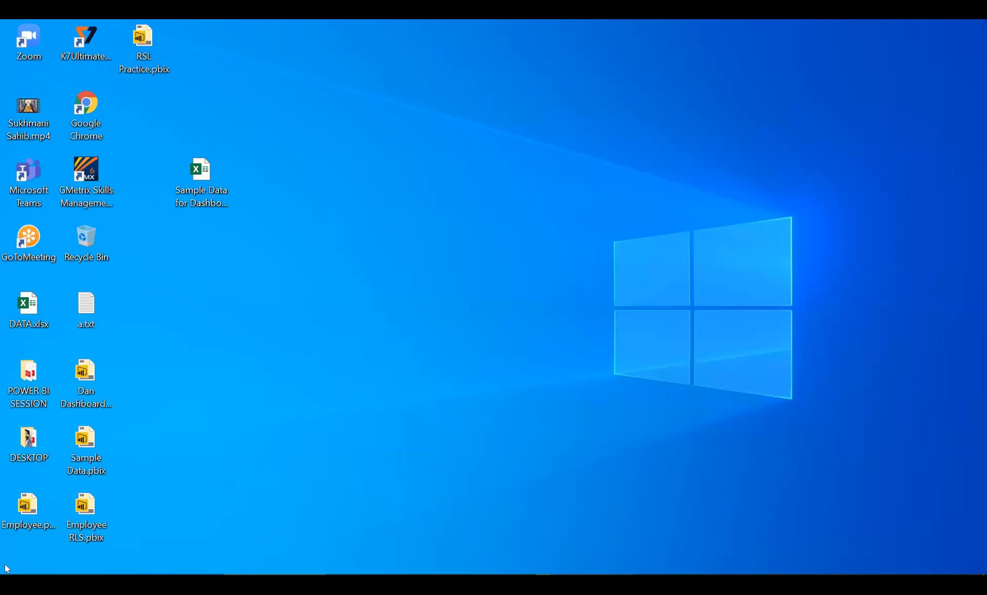
Step: Open Excel with a blank workbook and enter the headers Name, target and Achved in B2:D2
{"action": "left_click", "coordinate": [12, 555]}
{"action": "left_click", "coordinate": [516, 156]}
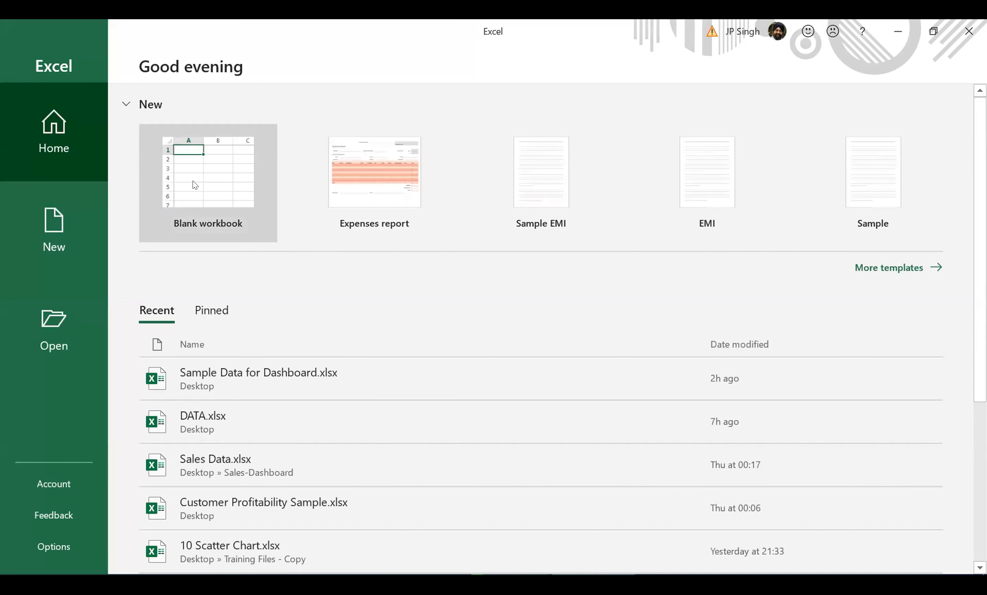
{"action": "left_click", "coordinate": [193, 179]}
{"action": "left_click", "coordinate": [103, 214]}
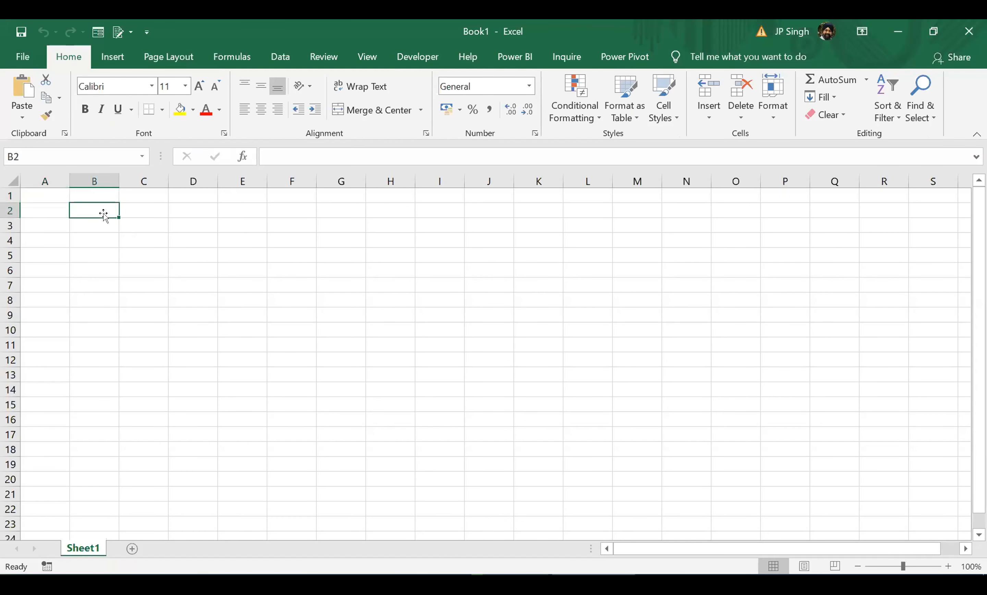
{"action": "type", "text": "Name"}
{"action": "key", "text": "Return"}
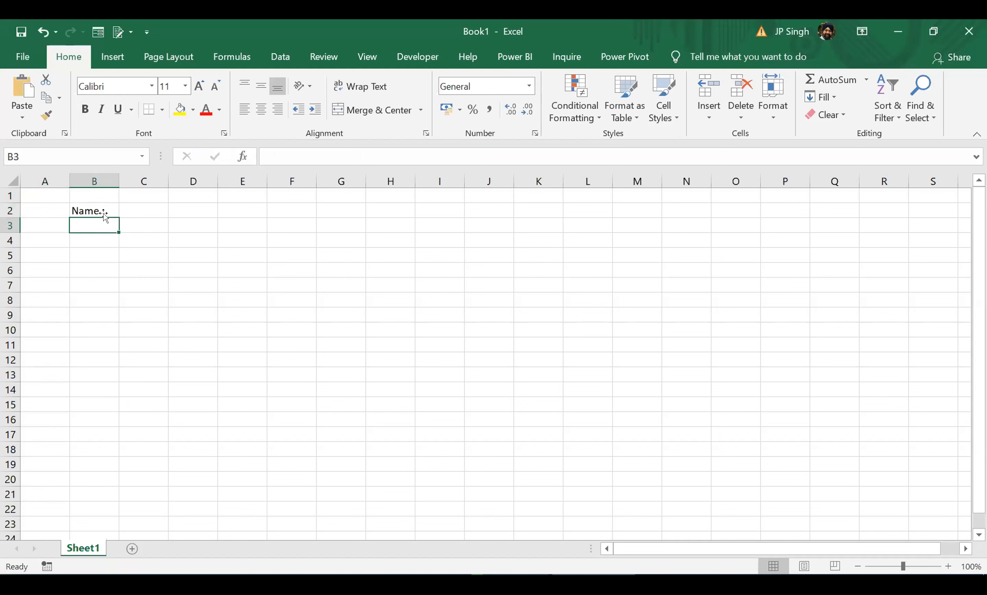
{"action": "key", "text": "Up"}
{"action": "key", "text": "Right"}
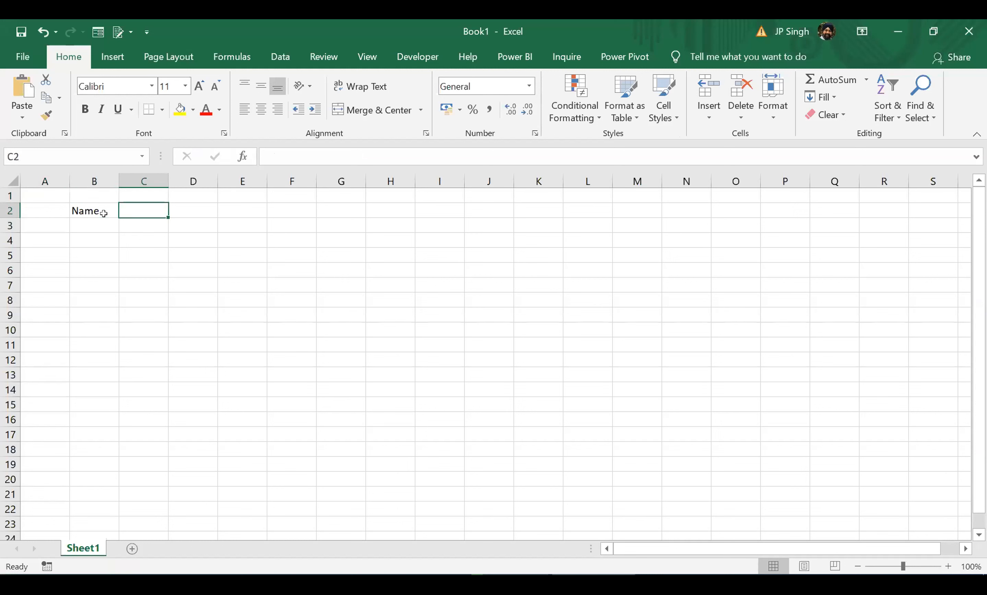
{"action": "type", "text": "target"}
{"action": "key", "text": "Tab"}
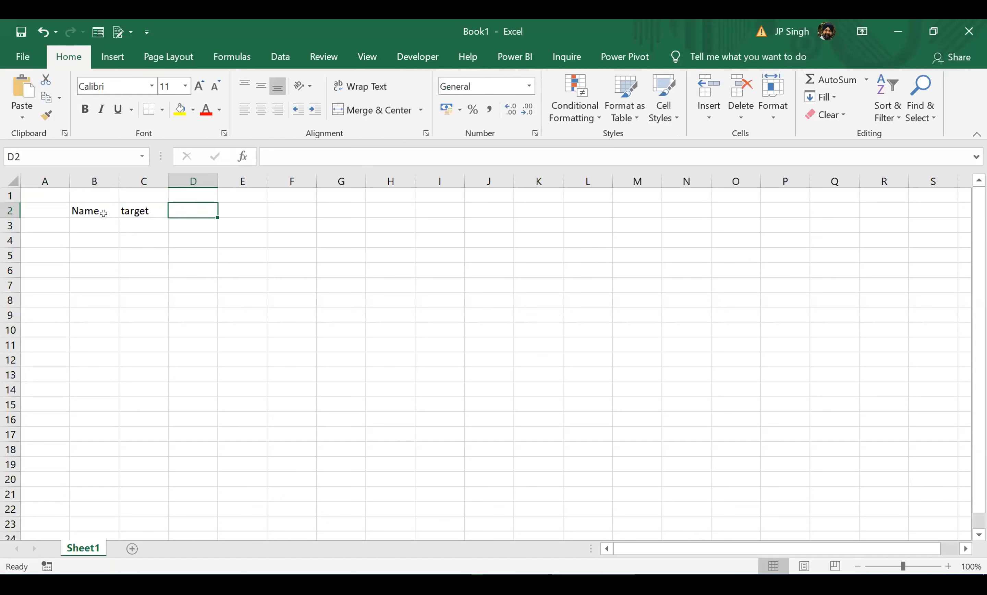
{"action": "type", "text": "Achved"}
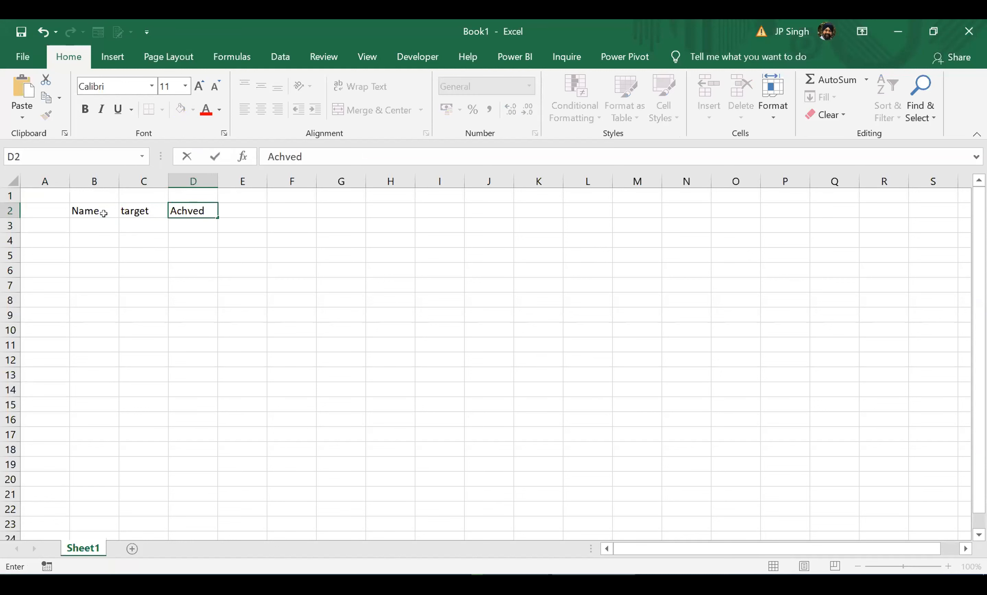
{"action": "key", "text": "Return"}
{"action": "key", "text": "Left"}
{"action": "key", "text": "Right"}
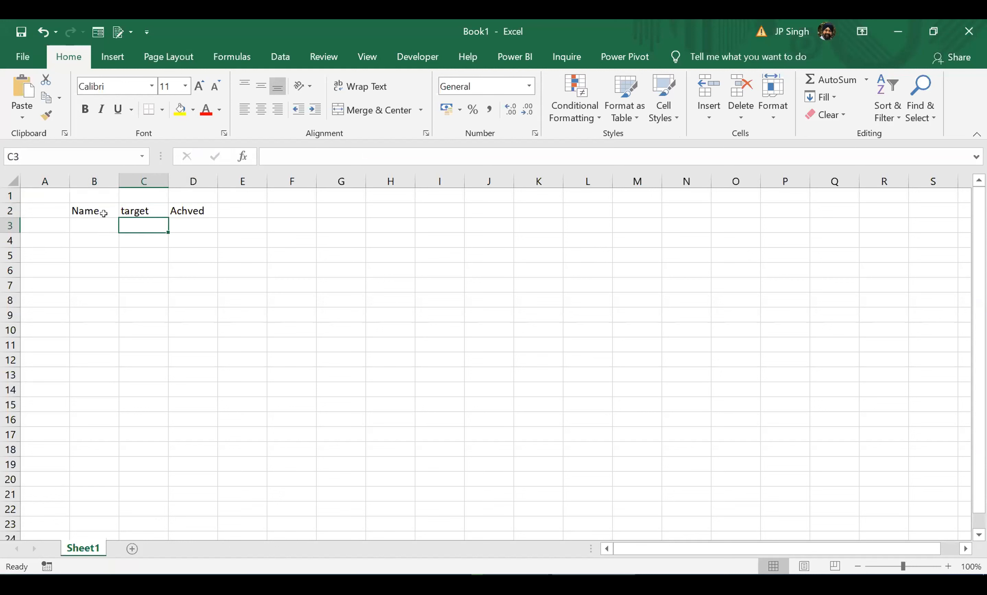
Step: Fill the Name column in B3:B11 with the letters A to H and J
{"action": "type", "text": "A"}
{"action": "key", "text": "BackSpace"}
{"action": "key", "text": "Left"}
{"action": "key", "text": "Down"}
{"action": "key", "text": "Up"}
{"action": "key", "text": "Down"}
{"action": "key", "text": "Up"}
{"action": "type", "text": "A"}
{"action": "key", "text": "Return"}
{"action": "type", "text": "B"}
{"action": "key", "text": "Return"}
{"action": "type", "text": "C"}
{"action": "key", "text": "Return"}
{"action": "type", "text": "D E F G H J"}
{"action": "key", "text": "BackSpace"}
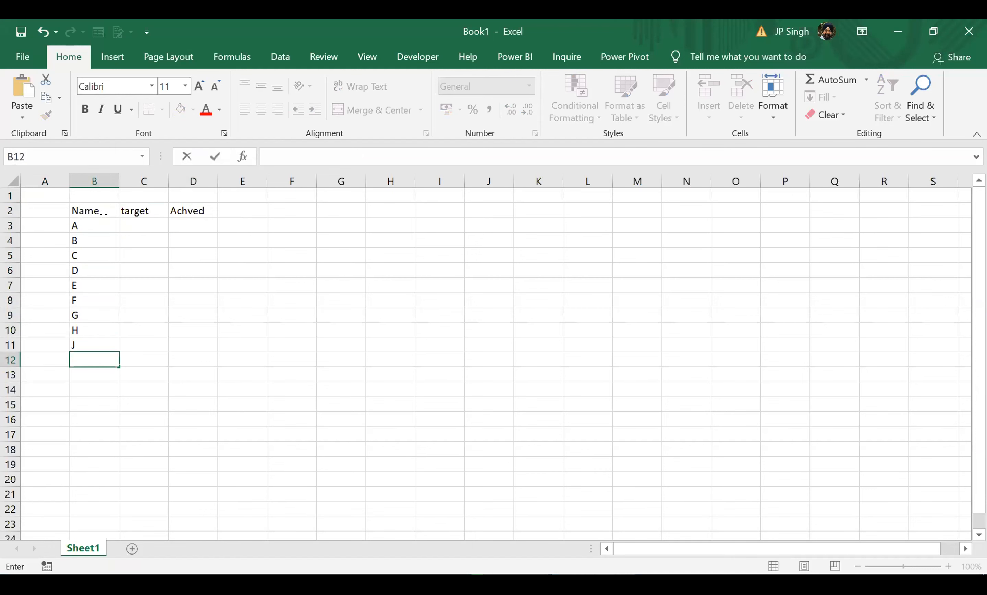
Step: Close the draft workbook without saving it and open DATA.xlsx from the desktop
{"action": "left_click", "coordinate": [969, 31]}
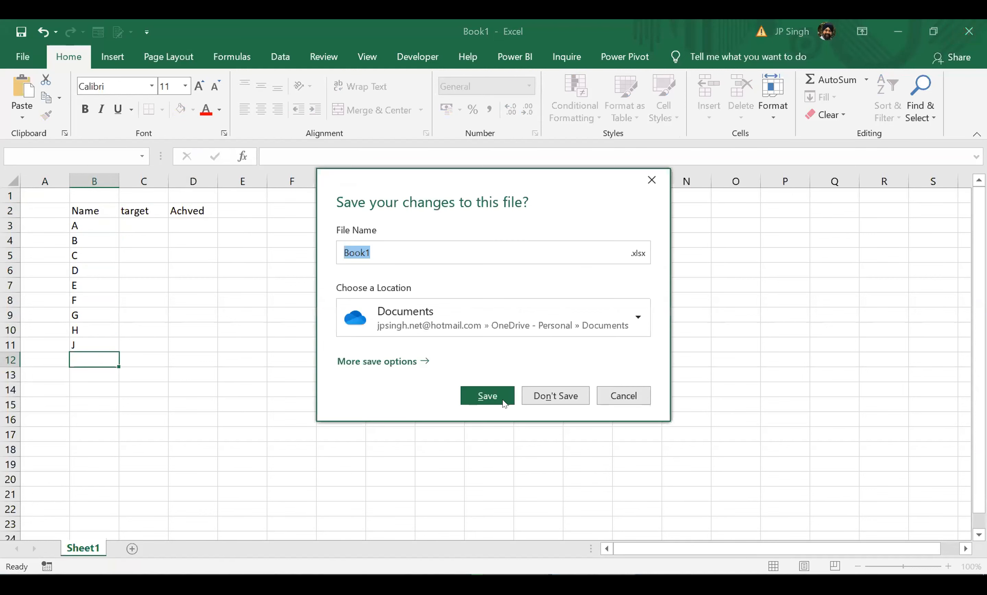
{"action": "left_click", "coordinate": [533, 390]}
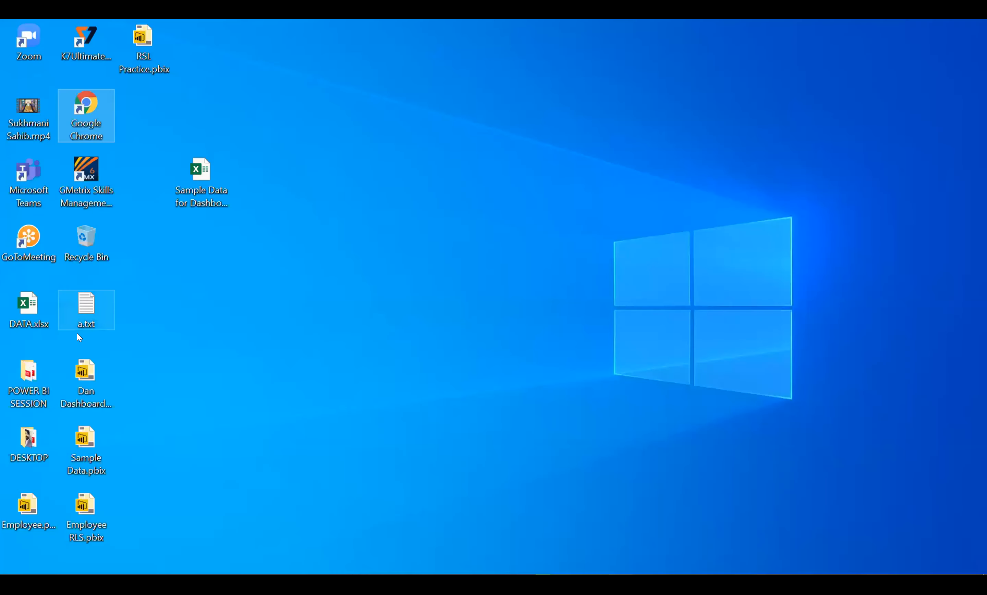
{"action": "double_click", "coordinate": [26, 299]}
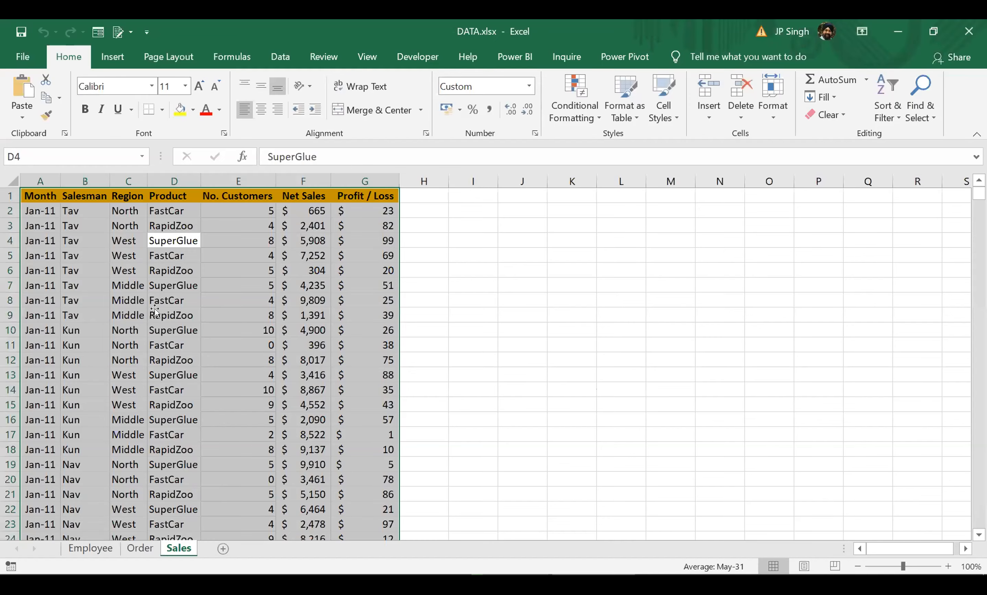
{"action": "left_click", "coordinate": [155, 312]}
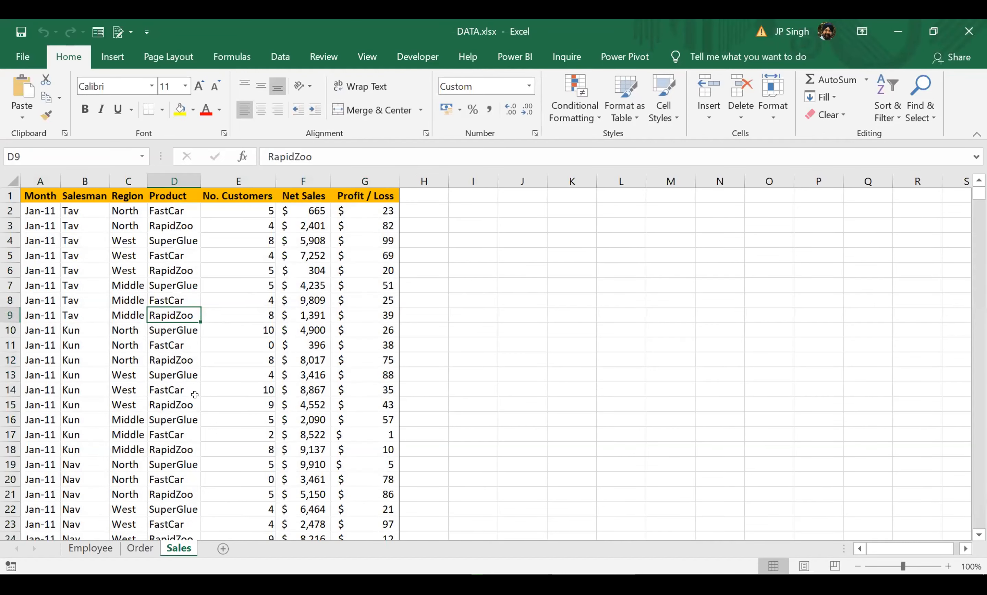
Step: Copy the customer names in F2:F45 of the Order sheet
{"action": "left_click", "coordinate": [138, 548]}
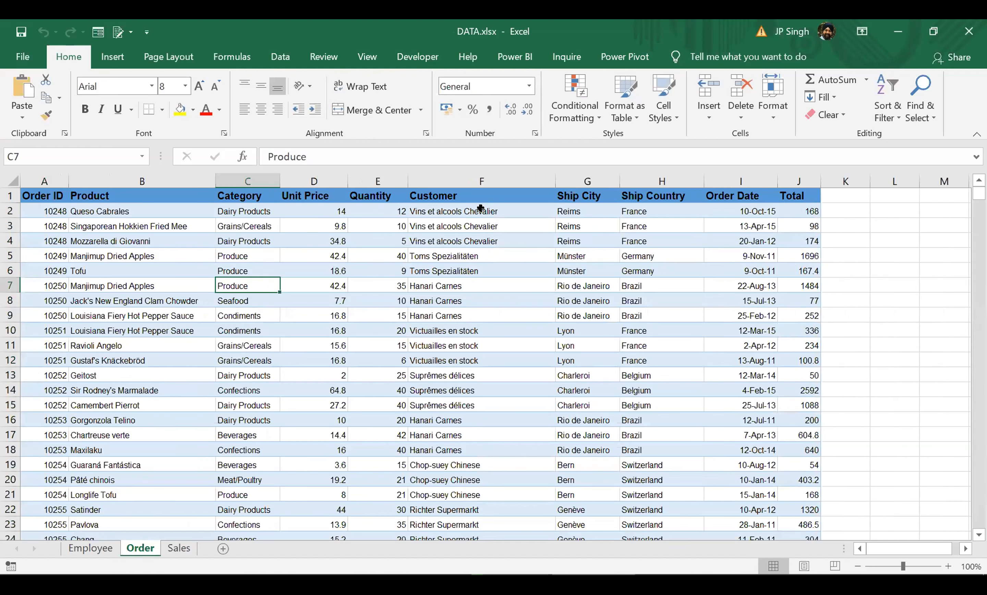
{"action": "left_click_drag", "start_coordinate": [506, 209], "coordinate": [472, 500]}
{"action": "key", "text": "ctrl+c"}
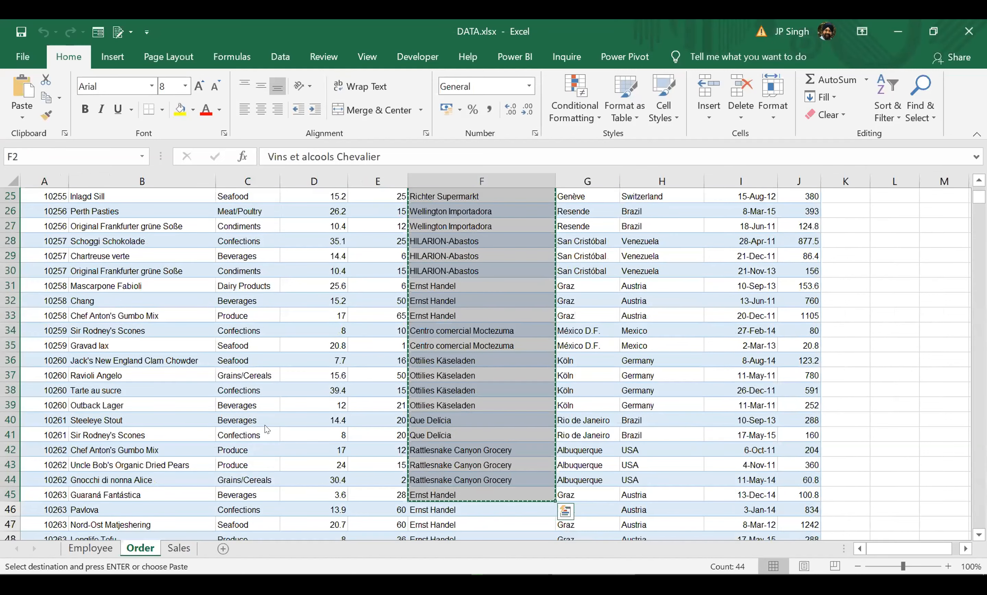
Step: Create a new blank workbook and paste the copied customer names starting at cell B2
{"action": "left_click", "coordinate": [28, 55]}
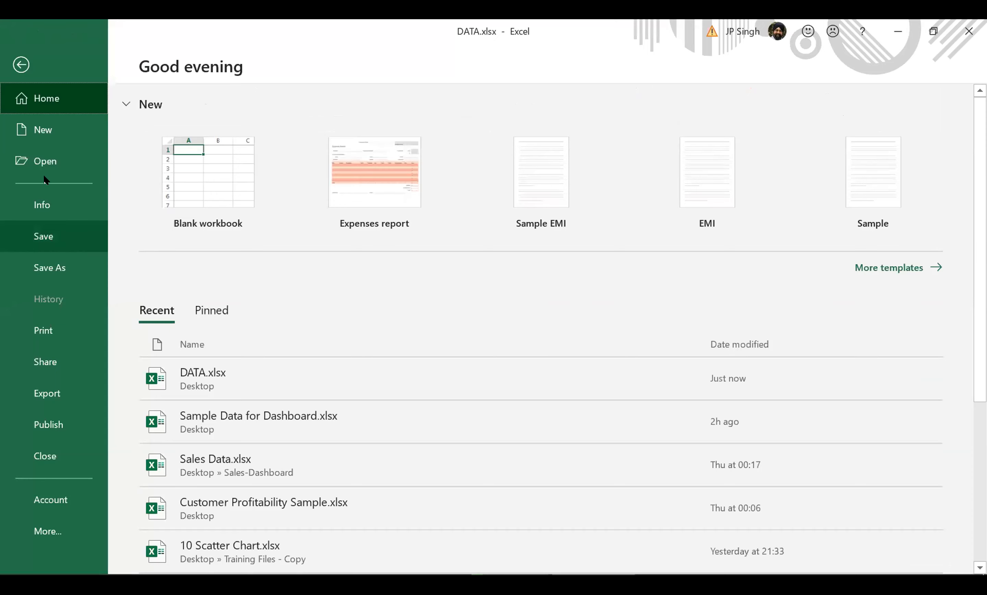
{"action": "left_click", "coordinate": [46, 130]}
{"action": "left_click", "coordinate": [245, 208]}
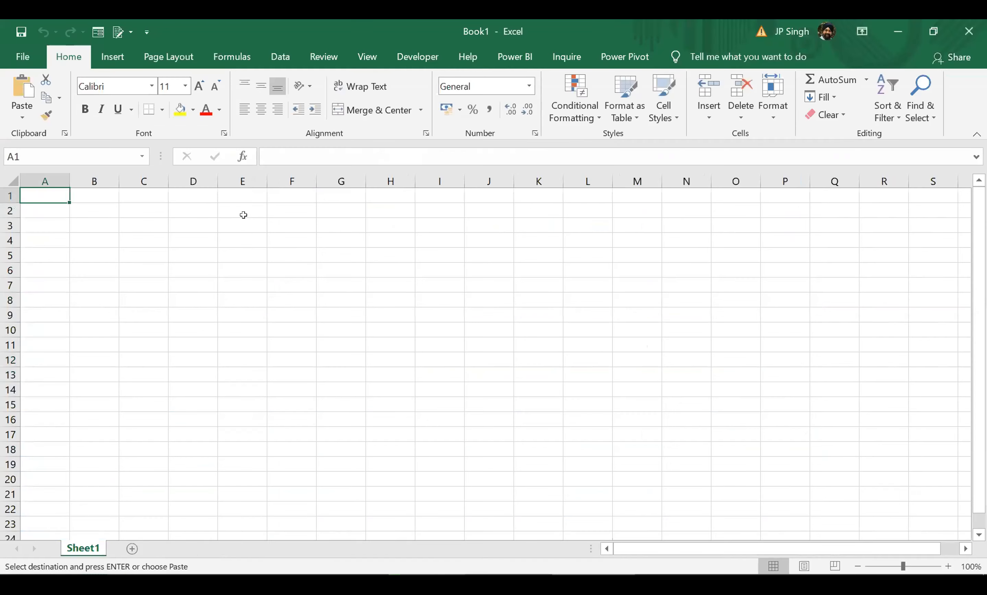
{"action": "left_click", "coordinate": [79, 208]}
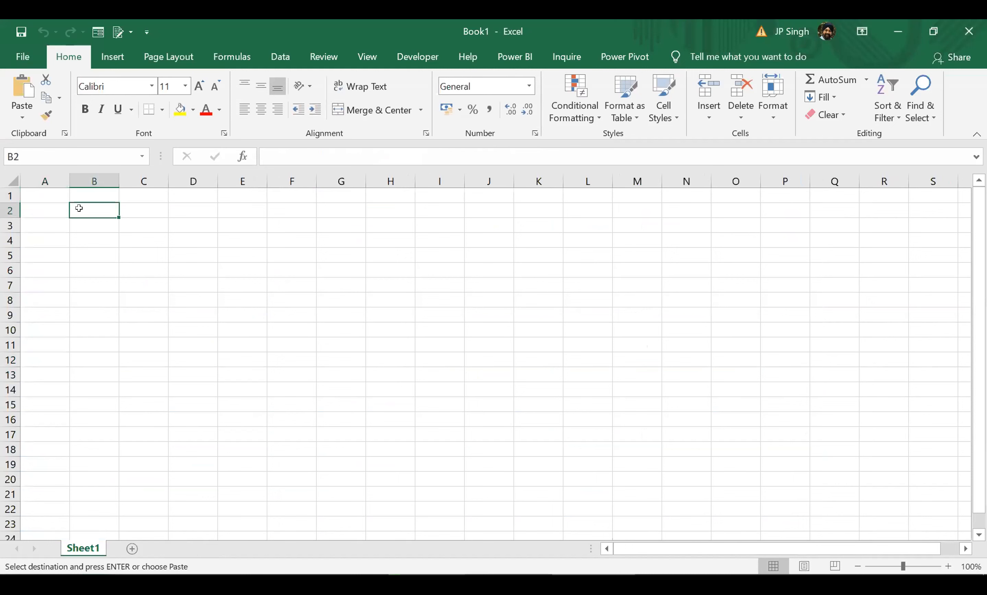
{"action": "key", "text": "ctrl+v"}
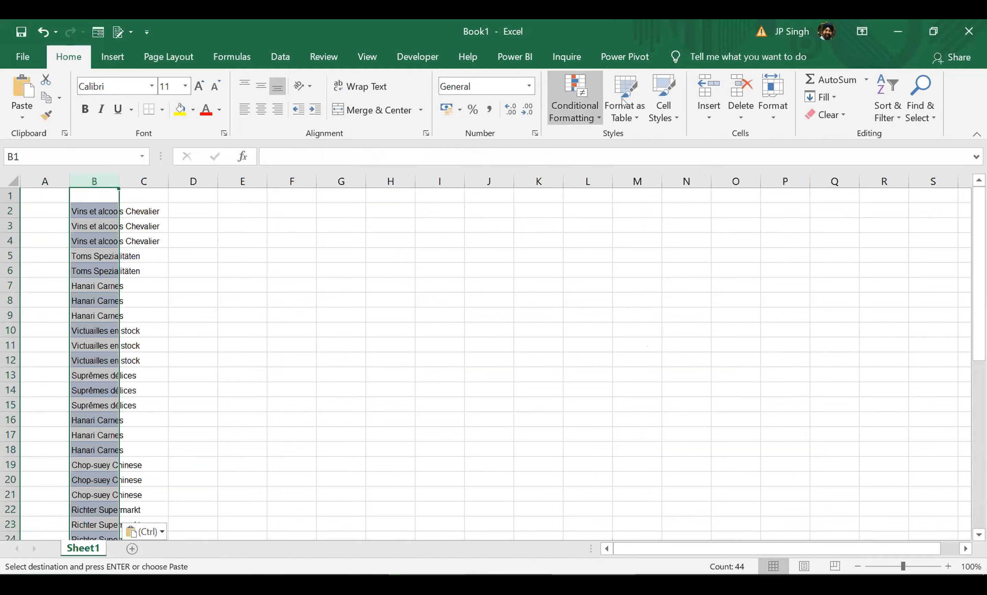
Step: Remove the duplicate customer names from column B and autofit the column width
{"action": "left_click", "coordinate": [297, 64]}
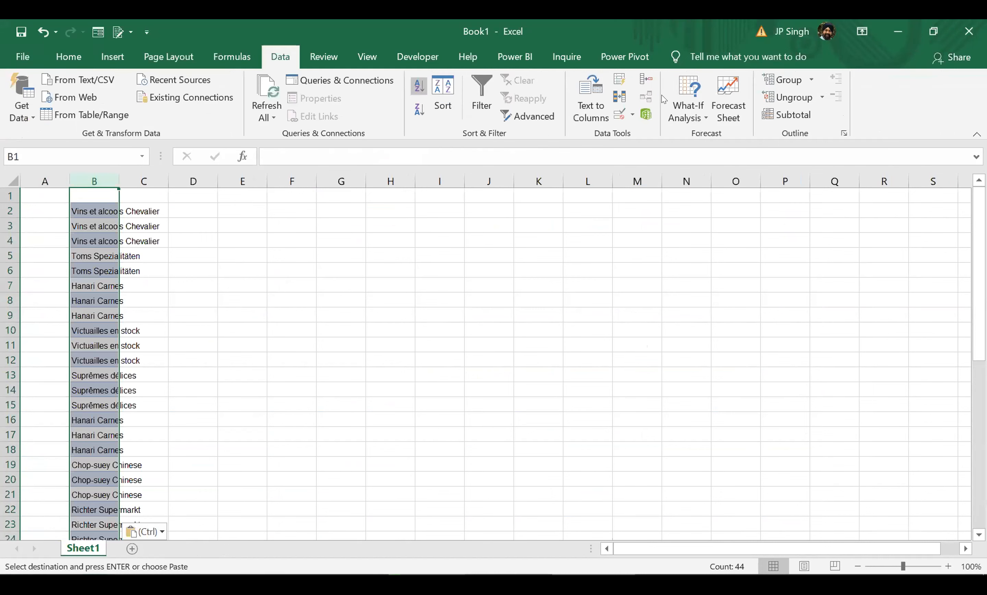
{"action": "left_click", "coordinate": [620, 99]}
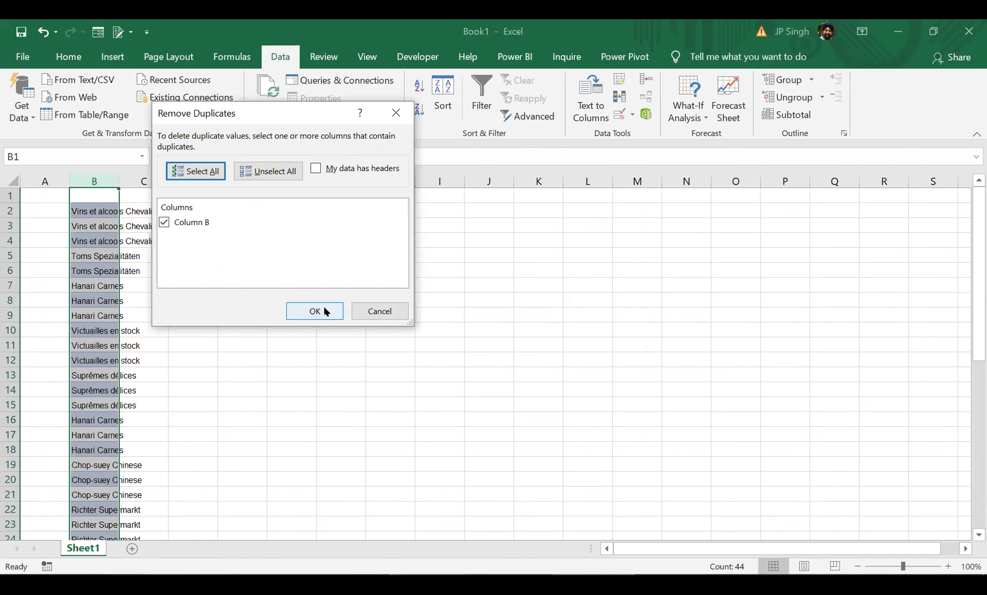
{"action": "left_click", "coordinate": [323, 310]}
{"action": "left_click", "coordinate": [499, 348]}
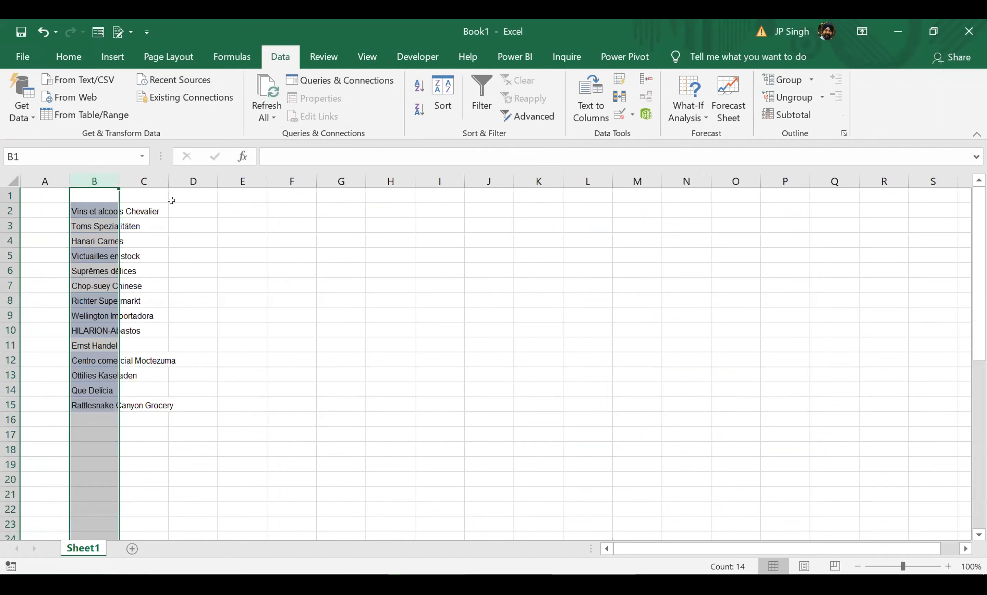
{"action": "double_click", "coordinate": [116, 169]}
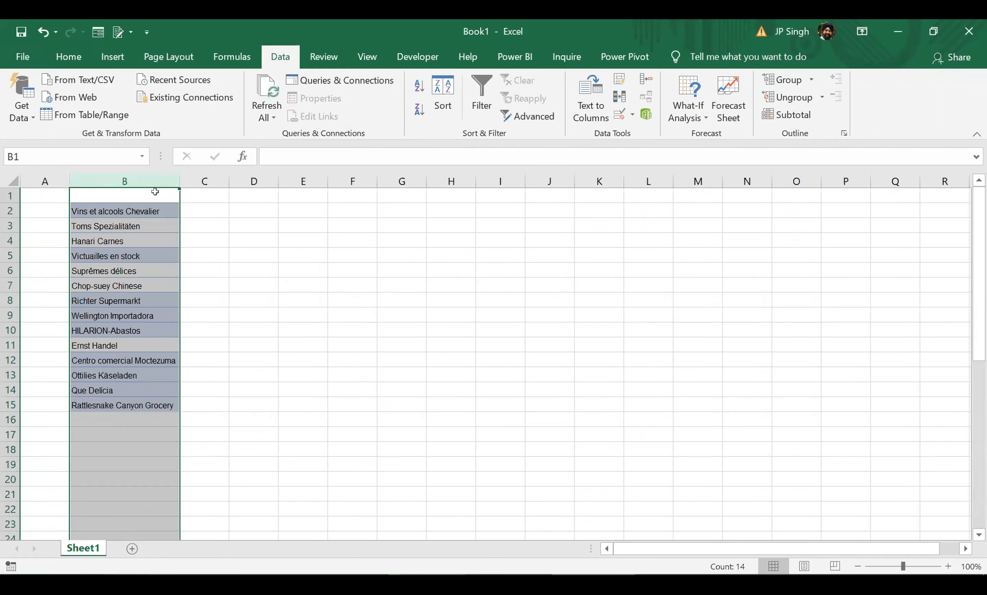
Step: Enter the headers Name, target and achvd in cells B1 to D1
{"action": "left_click", "coordinate": [155, 192]}
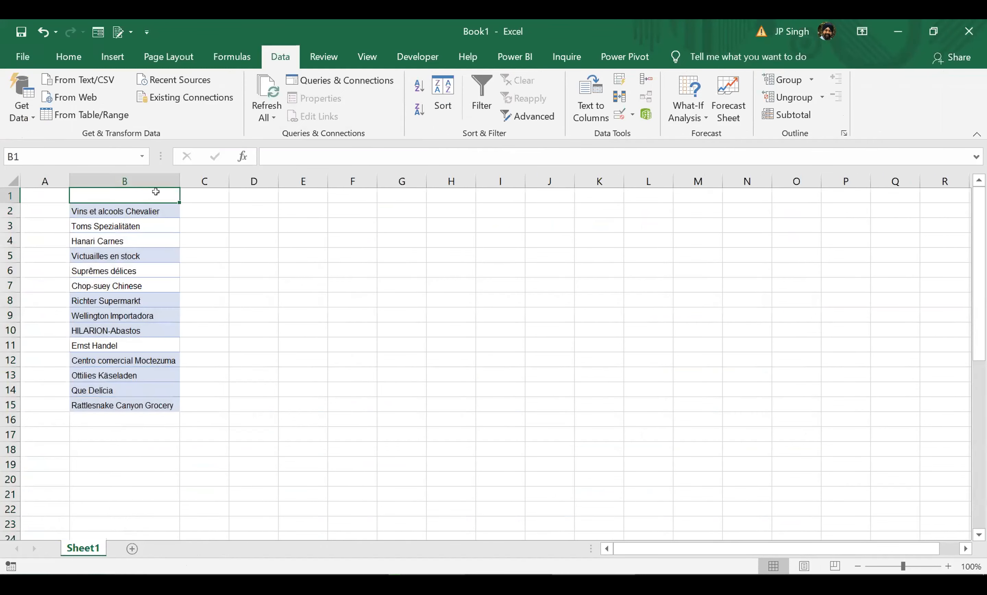
{"action": "type", "text": "Name"}
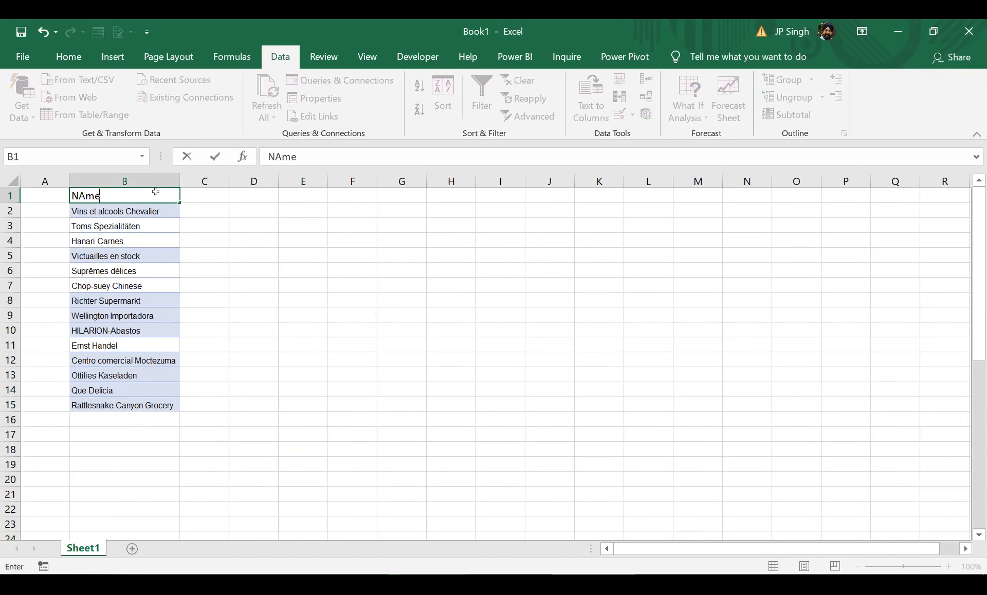
{"action": "key", "text": "Tab"}
{"action": "type", "text": "target"}
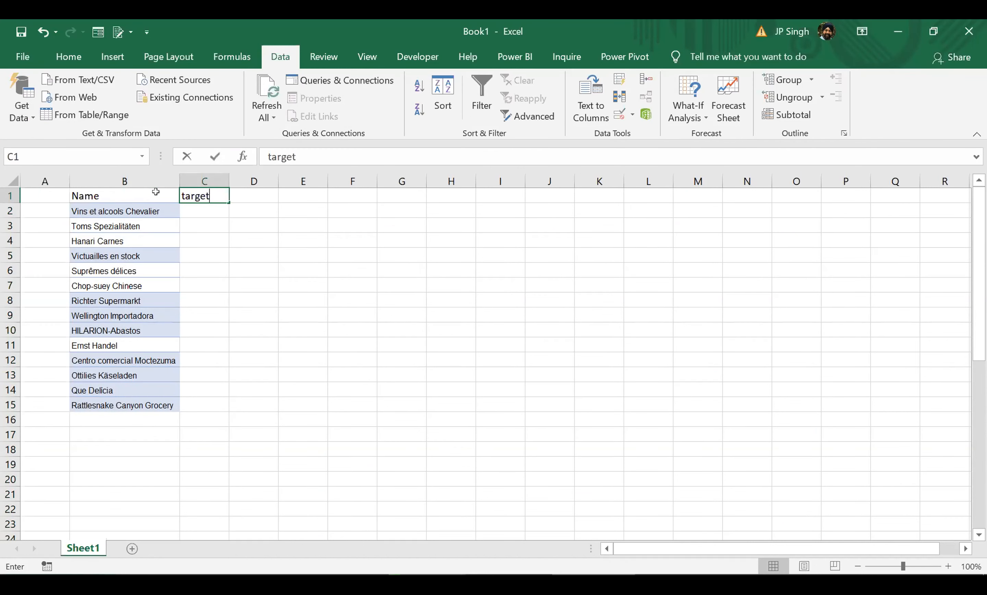
{"action": "key", "text": "Tab"}
{"action": "type", "text": "ach"}
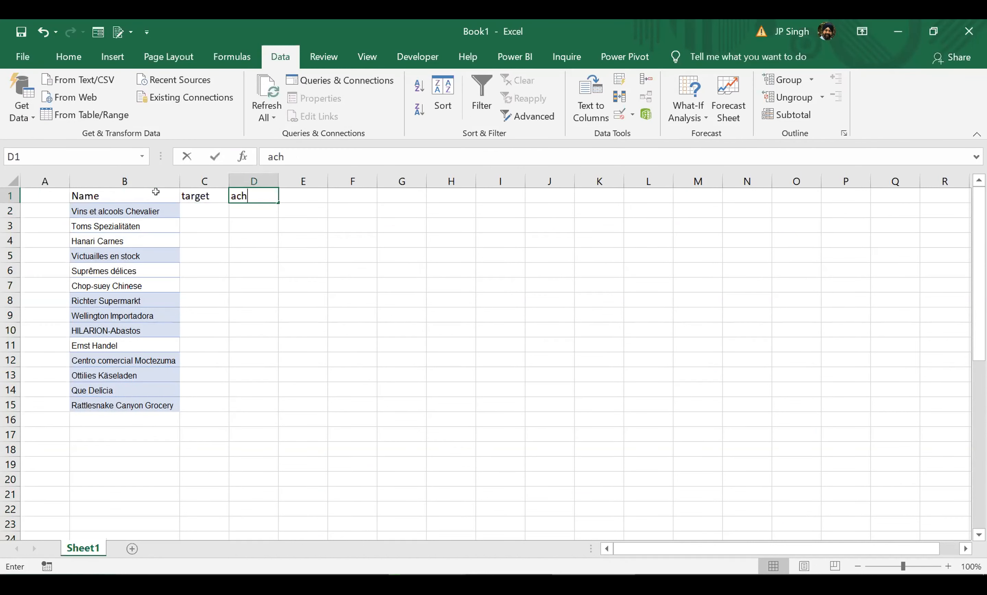
{"action": "type", "text": "vd"}
{"action": "key", "text": "Return"}
Step: Enter the formula =RANDBETWEEN(5000,10000) in cell C2 for the first target value
{"action": "key", "text": "Right"}
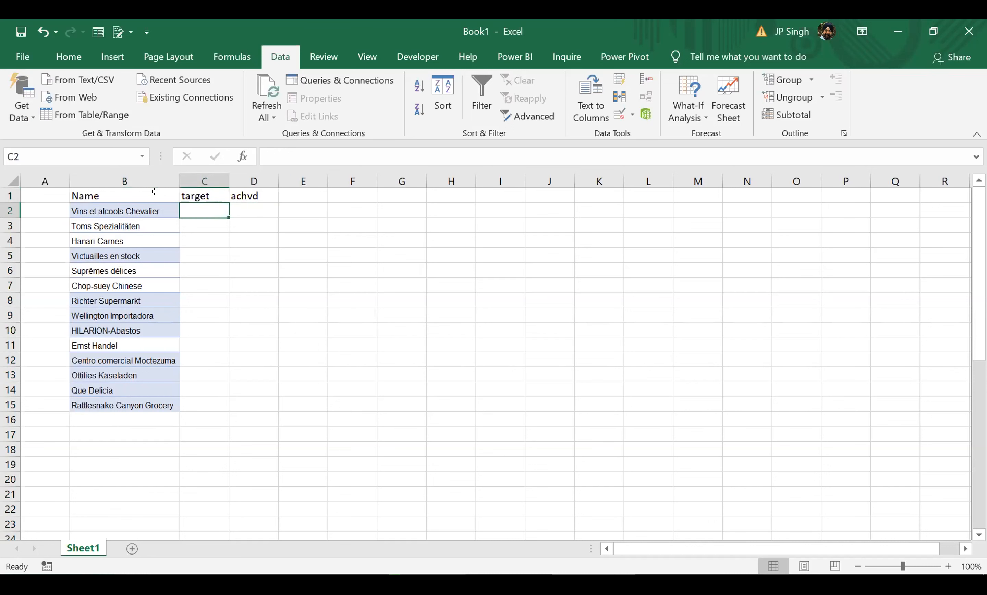
{"action": "type", "text": "=ran"}
{"action": "key", "text": "Down"}
{"action": "key", "text": "Tab"}
{"action": "type", "text": "5000,10000"}
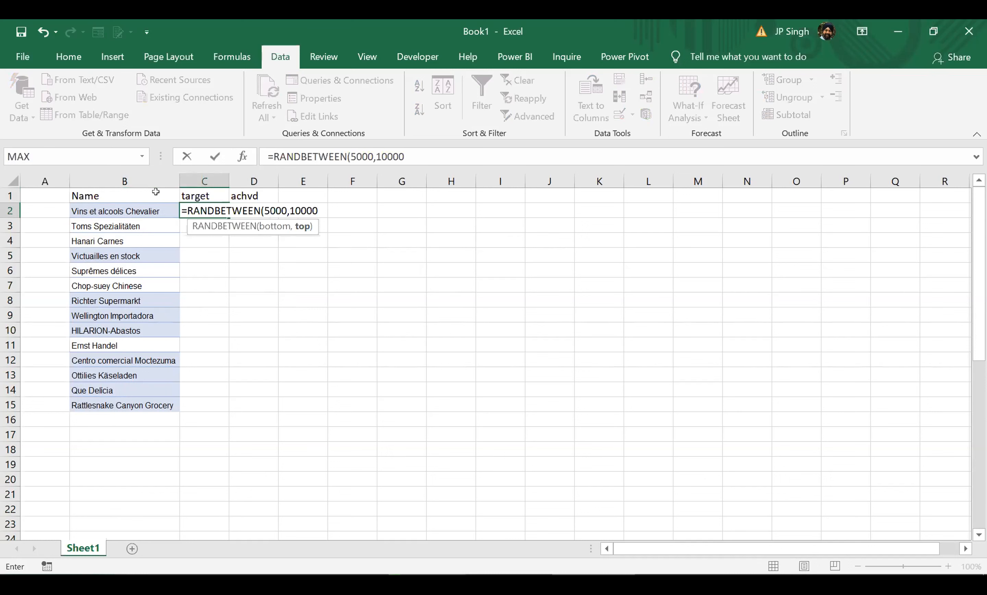
{"action": "type", "text": ")"}
{"action": "key", "text": "Return"}
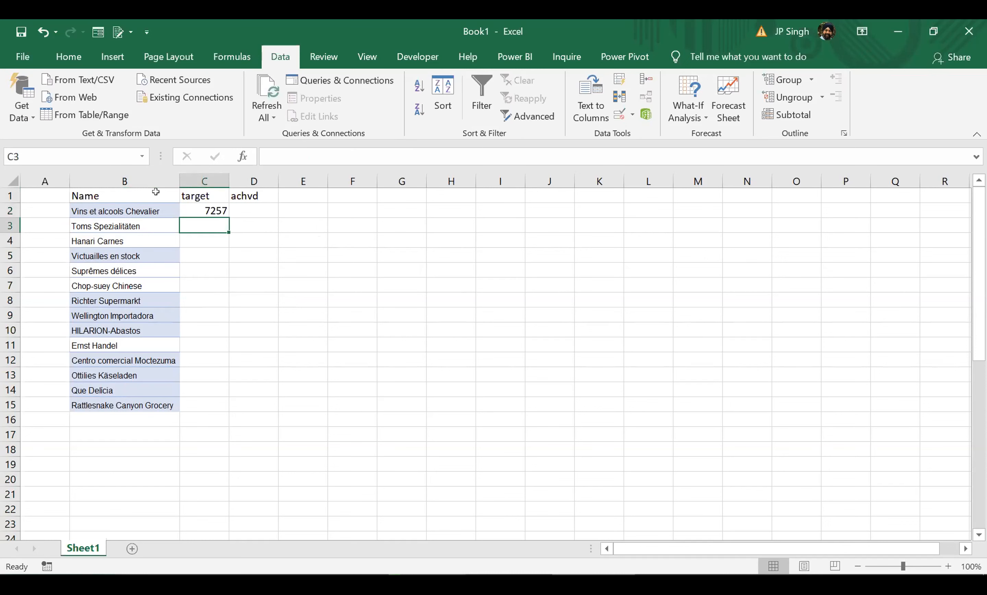
Step: Fill the random-number formula from C2 through C2:D15 and copy the filled range
{"action": "left_click", "coordinate": [222, 210]}
{"action": "left_click_drag", "start_coordinate": [221, 210], "coordinate": [271, 209]}
{"action": "left_click_drag", "start_coordinate": [278, 218], "coordinate": [278, 405]}
{"action": "key", "text": "ctrl+c"}
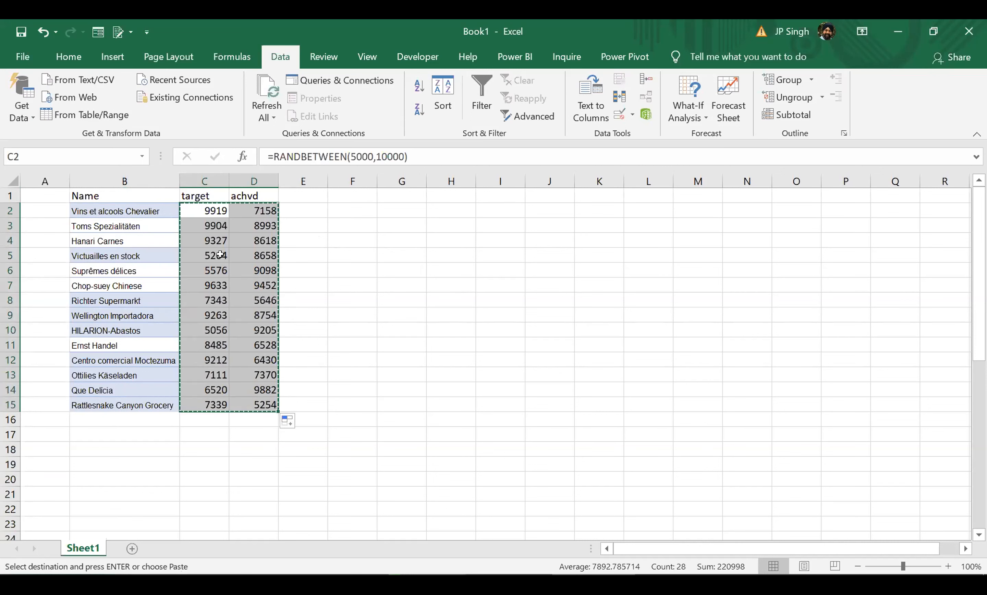
Step: Replace the random-number formulas in C2:D15 with their static values
{"action": "right_click", "coordinate": [206, 211]}
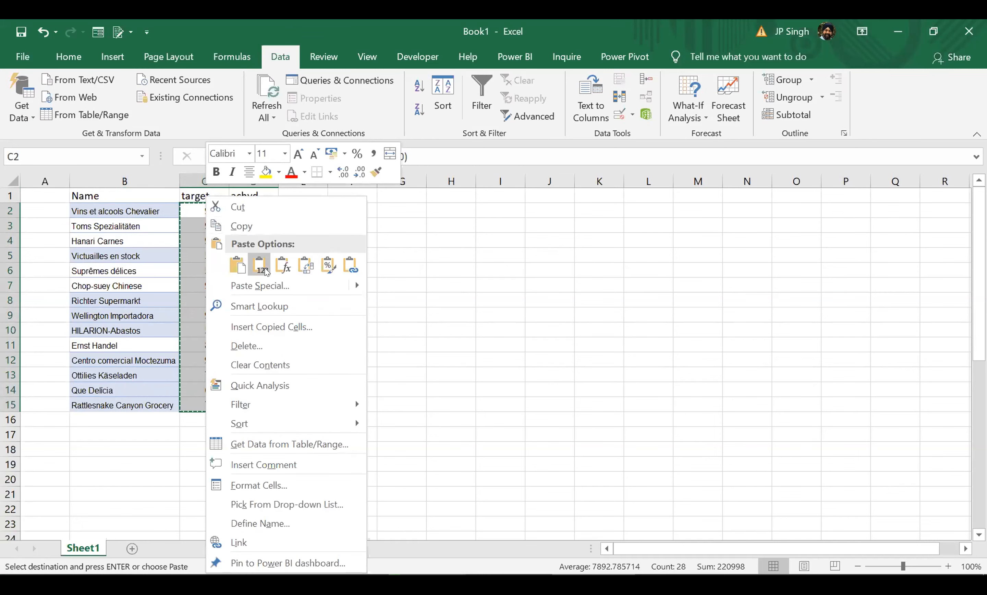
{"action": "left_click", "coordinate": [260, 264]}
{"action": "left_click", "coordinate": [220, 241]}
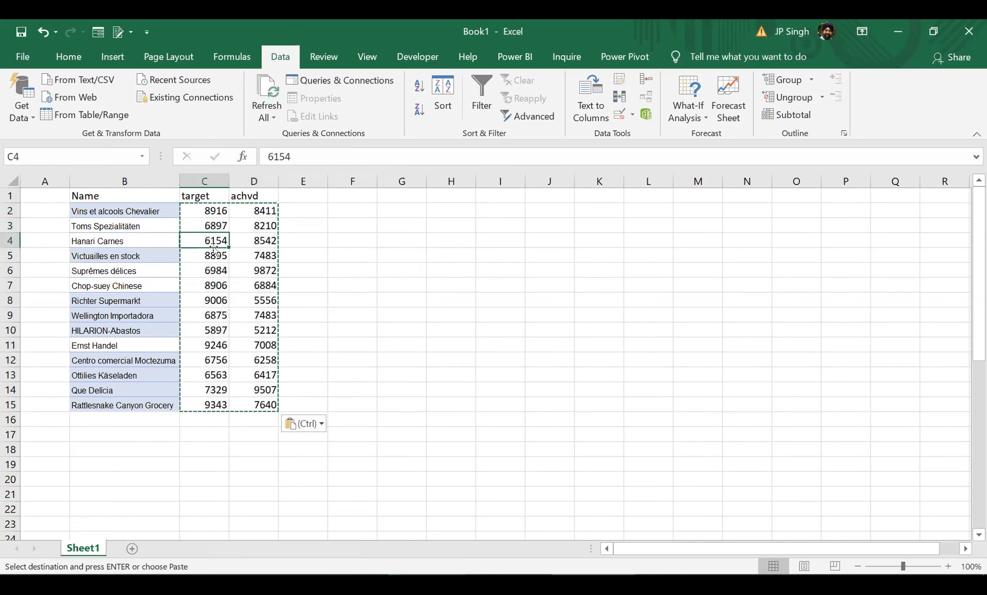
Step: Convert the range B1:D15 into an Excel table, using the first row as headers
{"action": "left_click", "coordinate": [110, 58]}
{"action": "left_click", "coordinate": [145, 256]}
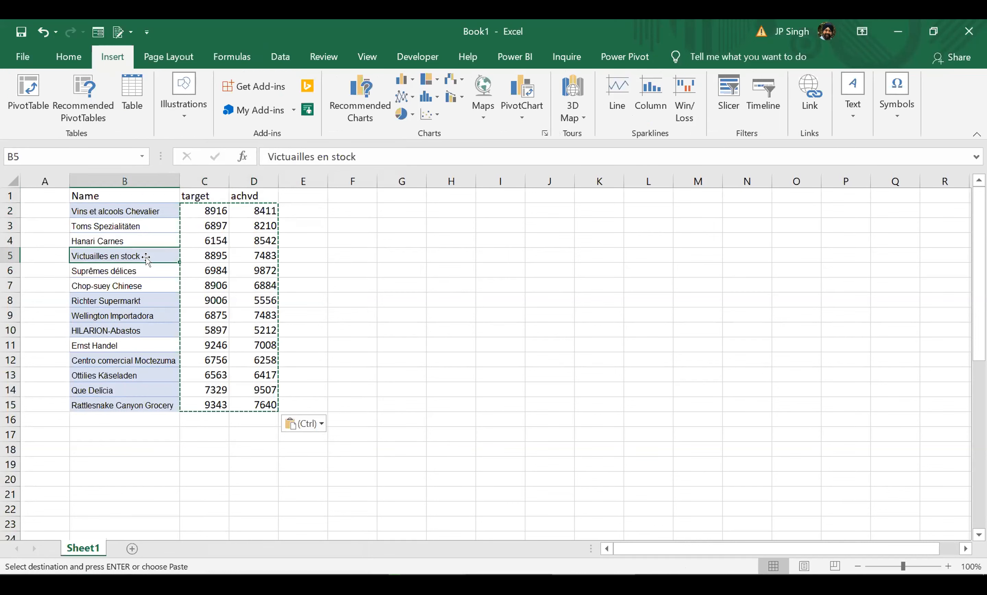
{"action": "key", "text": "Escape"}
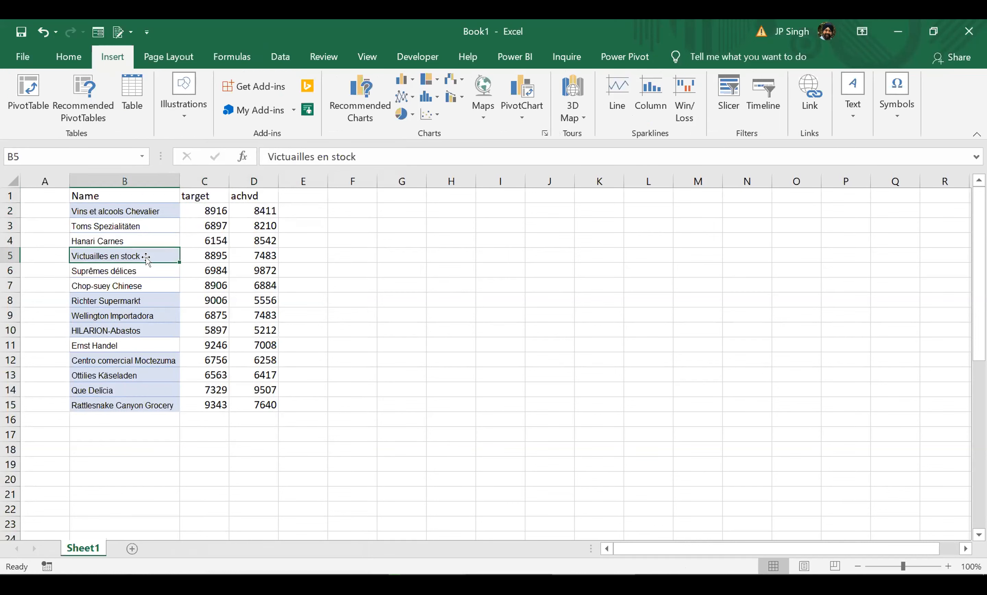
{"action": "left_click", "coordinate": [138, 93]}
{"action": "left_click", "coordinate": [267, 244]}
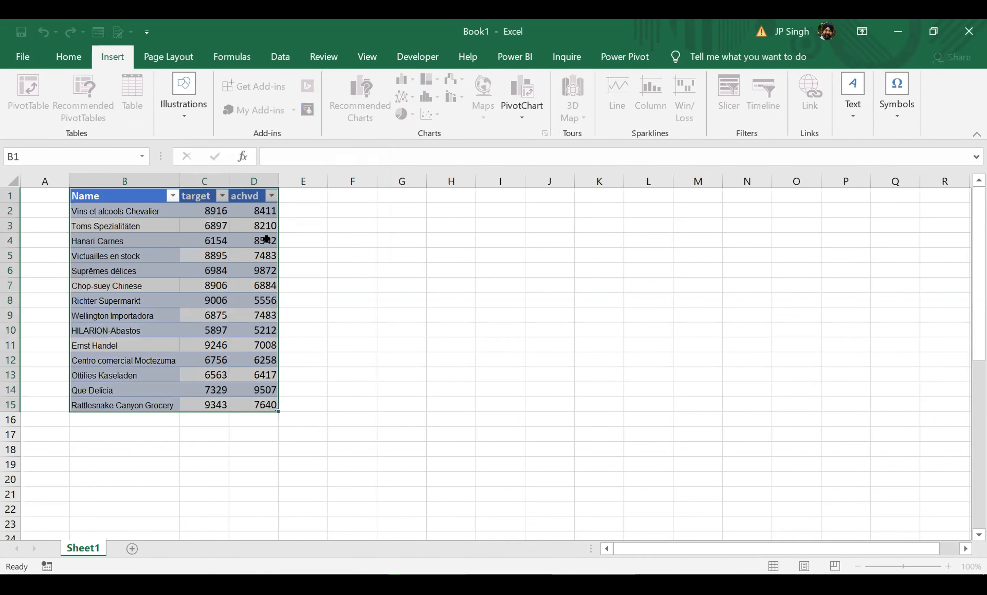
Step: Save the workbook to the Desktop folder as Book1.xlsx
{"action": "key", "text": "ctrl+s"}
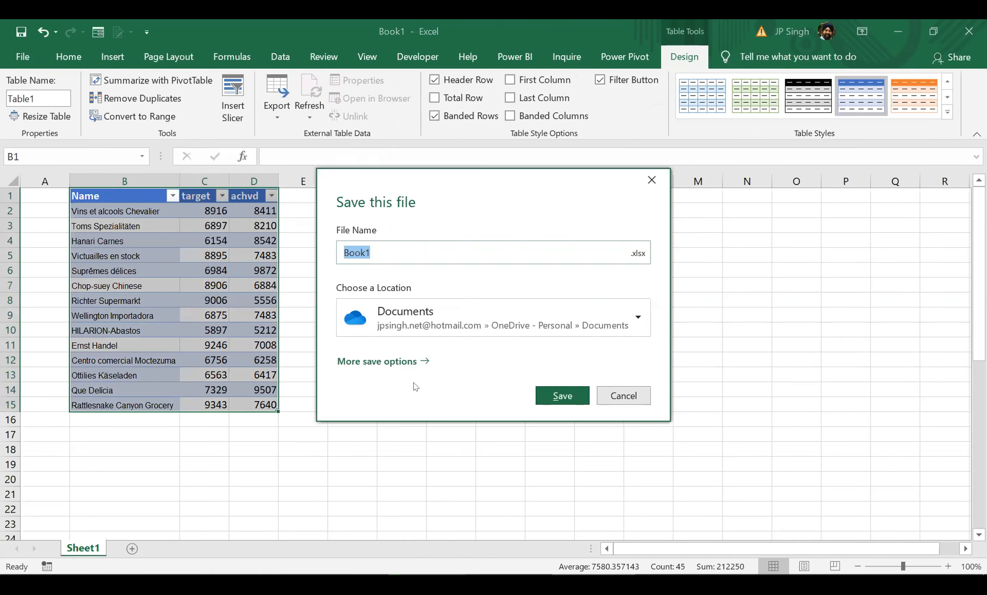
{"action": "left_click", "coordinate": [381, 357]}
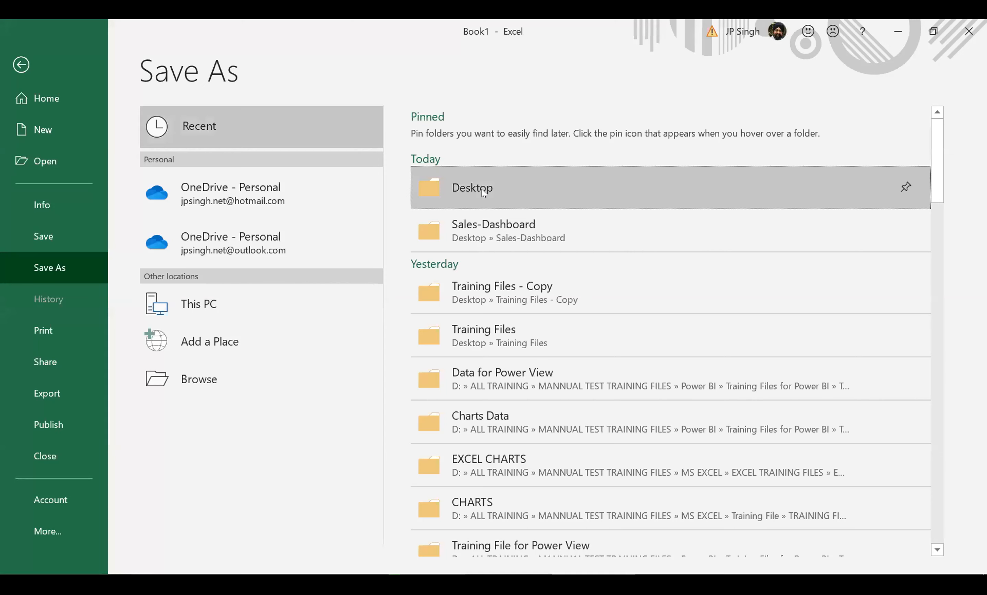
{"action": "left_click", "coordinate": [482, 188]}
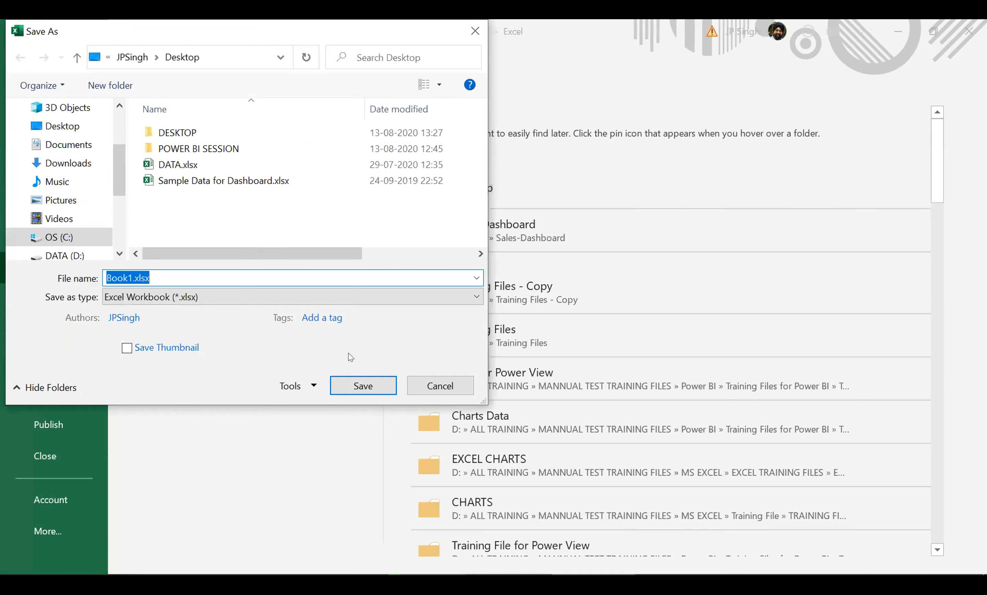
{"action": "left_click", "coordinate": [366, 376]}
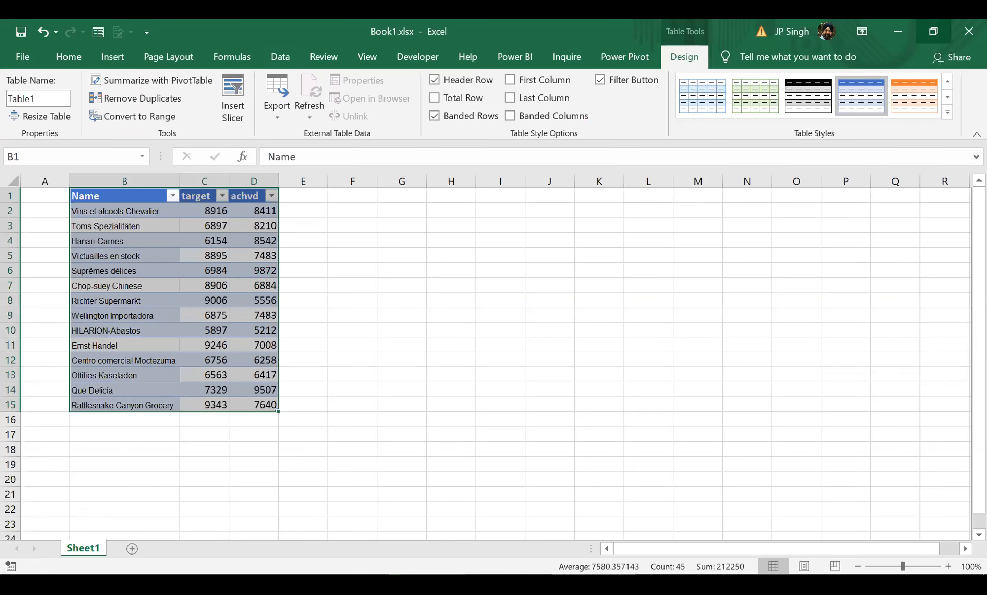
Step: Switch to Power BI Desktop and create a new blank report, dismissing the start screen
{"action": "key", "text": "alt+Tab"}
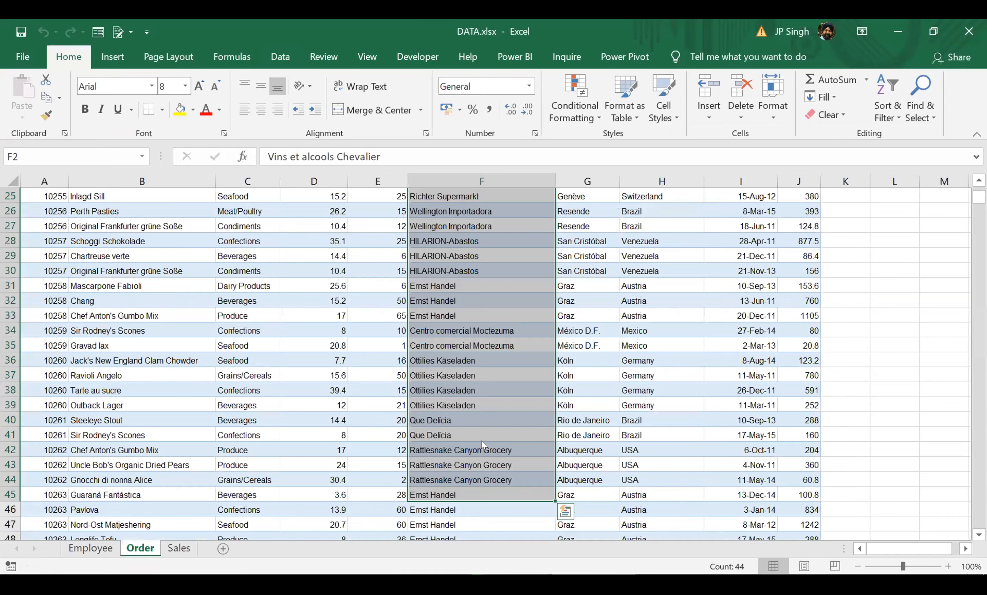
{"action": "key", "text": "alt+Tab"}
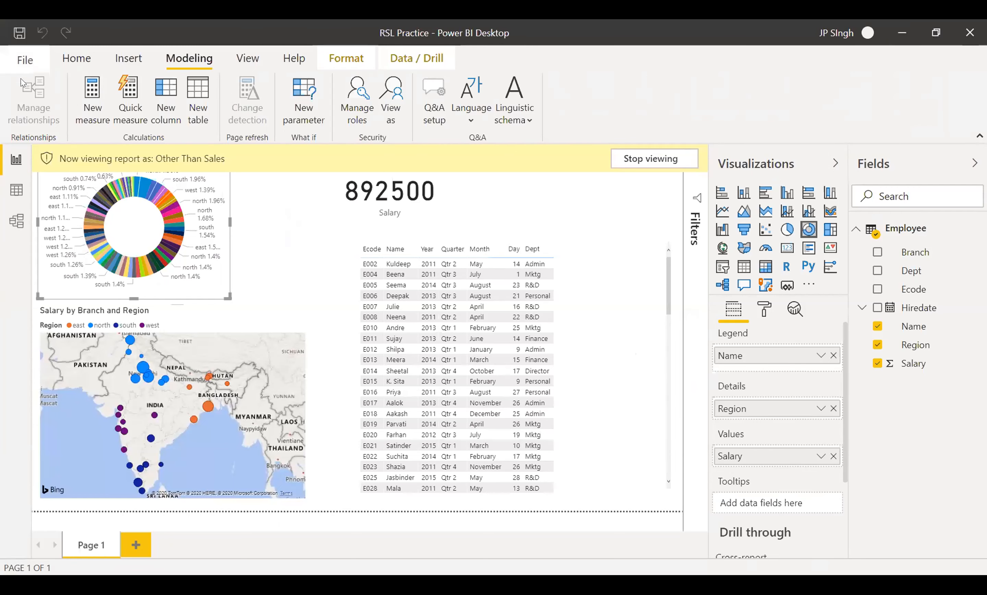
{"action": "left_click", "coordinate": [25, 60]}
{"action": "left_click", "coordinate": [35, 79]}
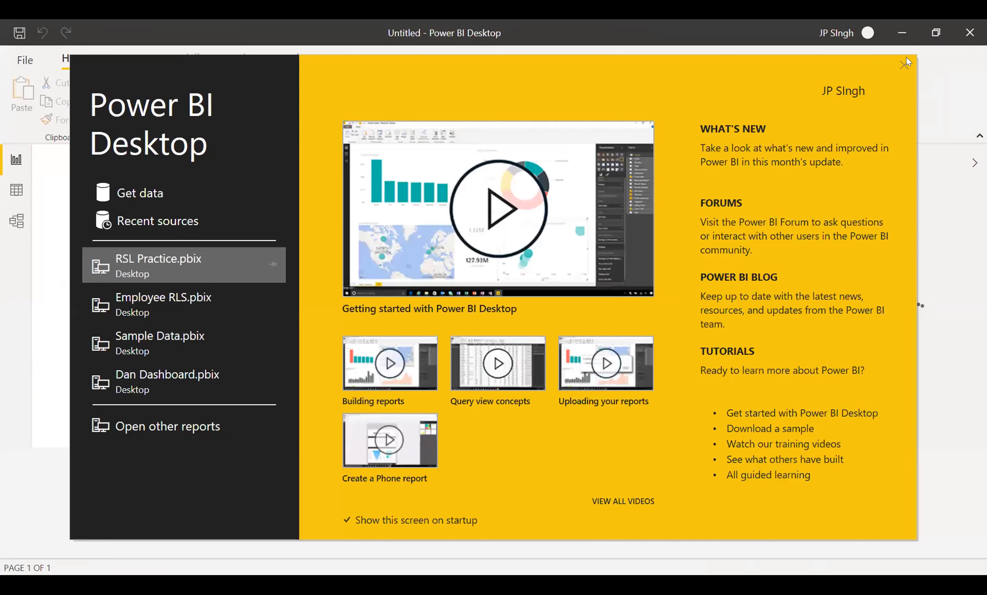
{"action": "left_click", "coordinate": [904, 62]}
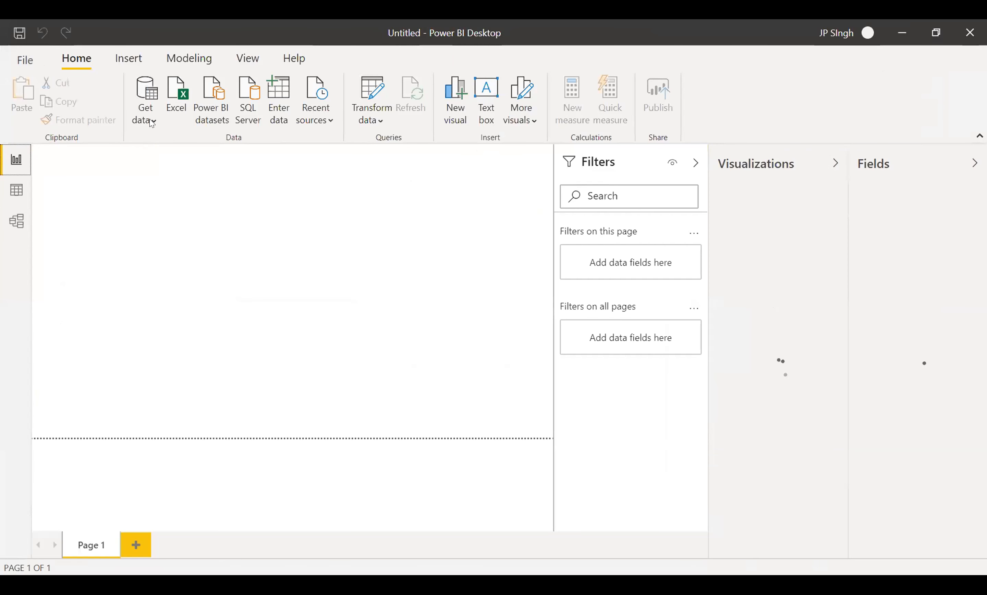
Step: Load Table1 from the Excel workbook Book1.xlsx on the Desktop into the report
{"action": "left_click", "coordinate": [149, 118]}
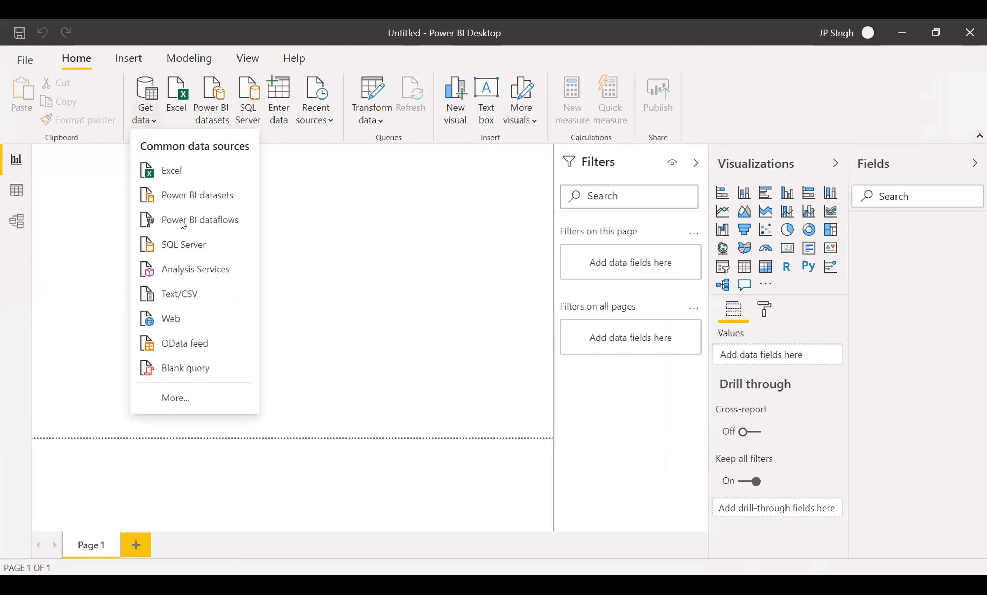
{"action": "left_click", "coordinate": [176, 170]}
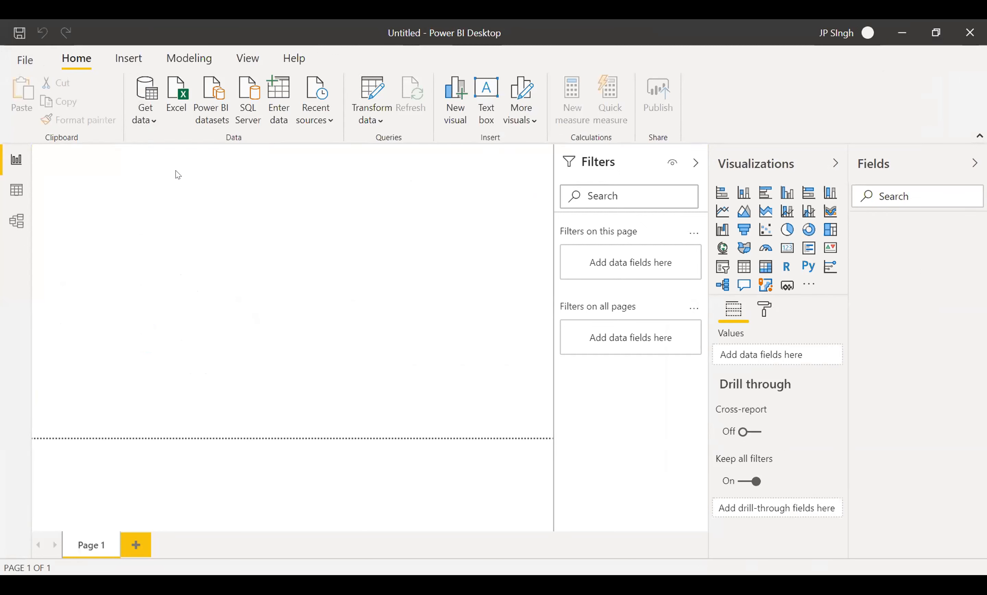
{"action": "left_click", "coordinate": [321, 168]}
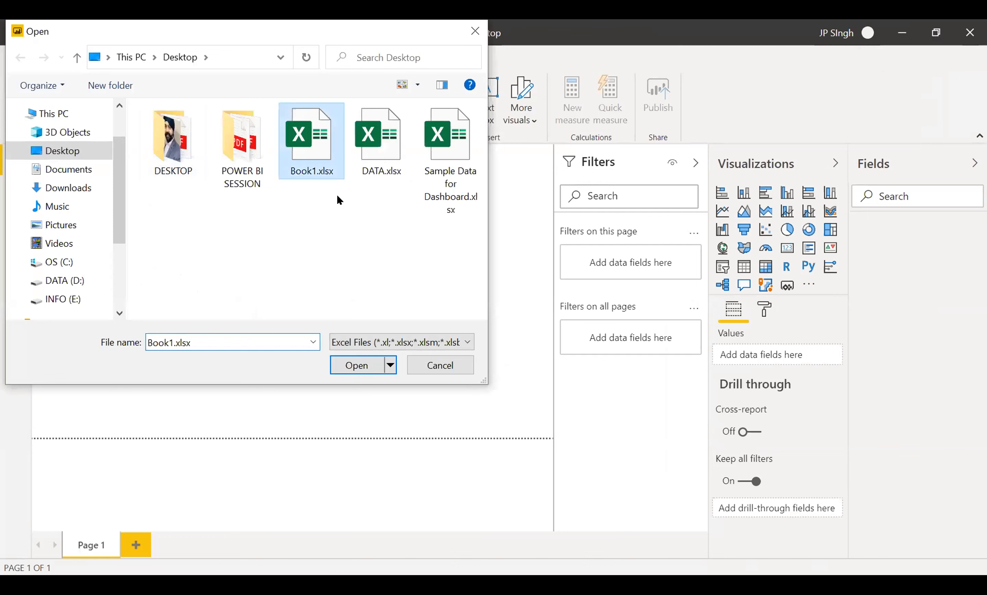
{"action": "left_click", "coordinate": [357, 364]}
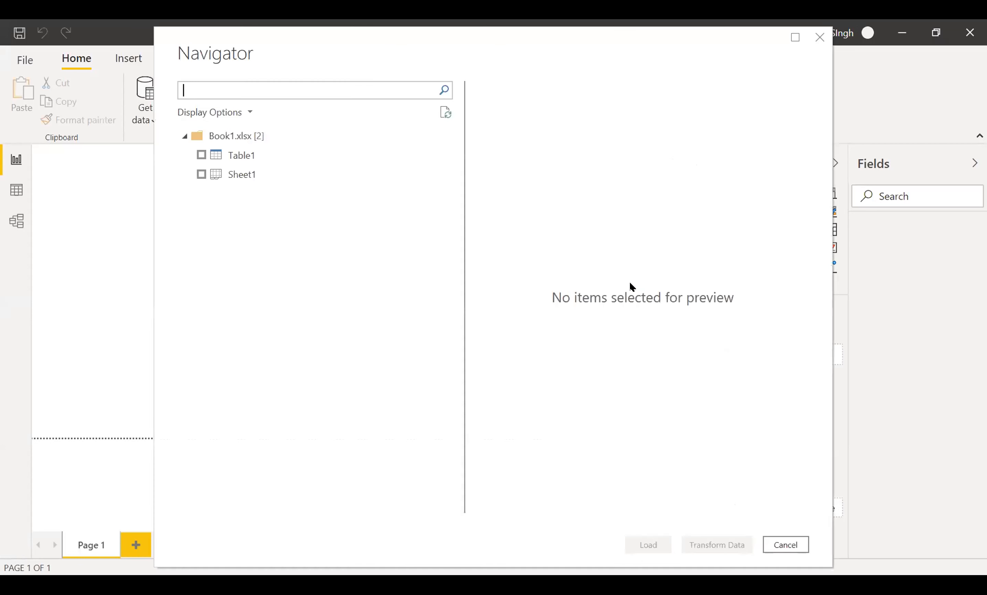
{"action": "left_click", "coordinate": [201, 155]}
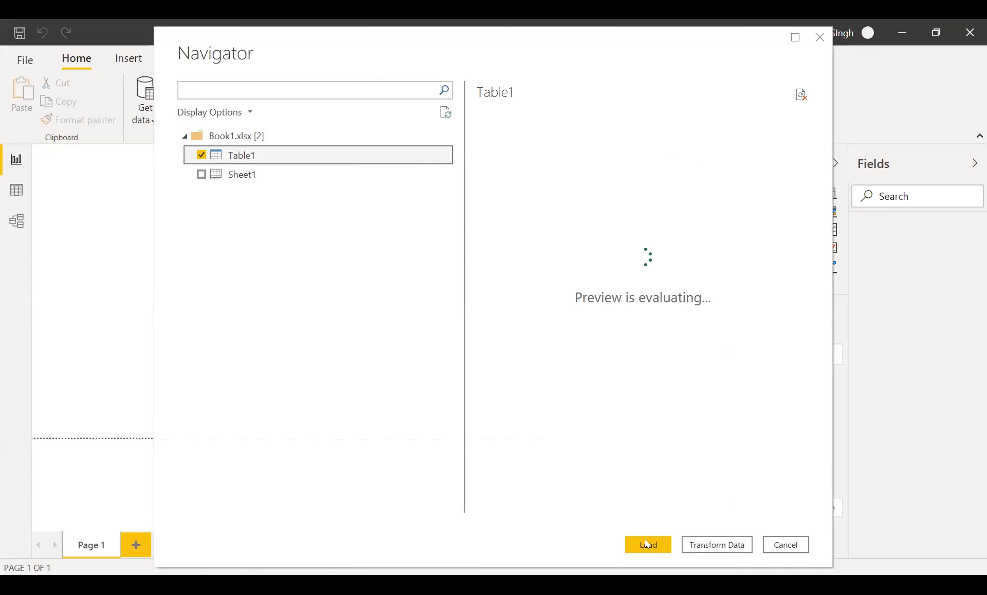
{"action": "left_click", "coordinate": [644, 540]}
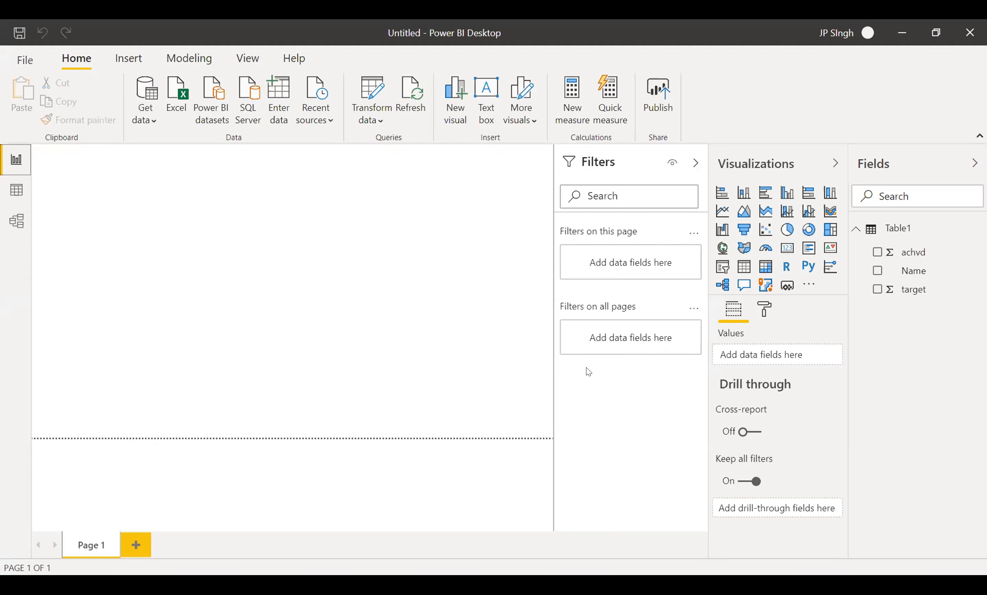
Step: Add an enlarged KPI visual with achvd as indicator, Name as trend axis and target as target goal, and collapse the filters pane
{"action": "left_click", "coordinate": [830, 248]}
{"action": "left_click_drag", "start_coordinate": [147, 256], "coordinate": [418, 388]}
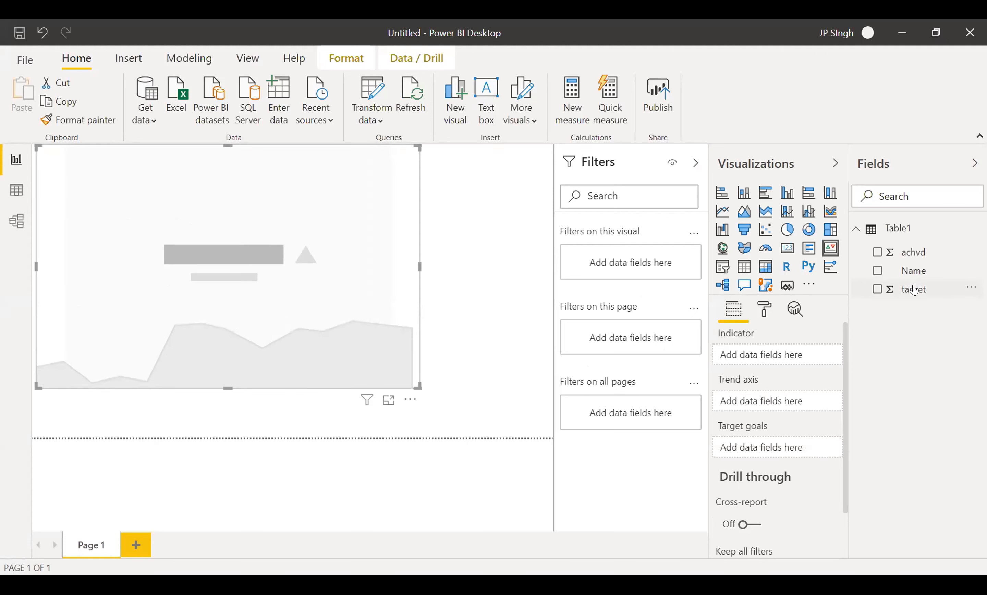
{"action": "left_click_drag", "start_coordinate": [914, 289], "coordinate": [785, 444]}
{"action": "left_click_drag", "start_coordinate": [914, 252], "coordinate": [773, 356]}
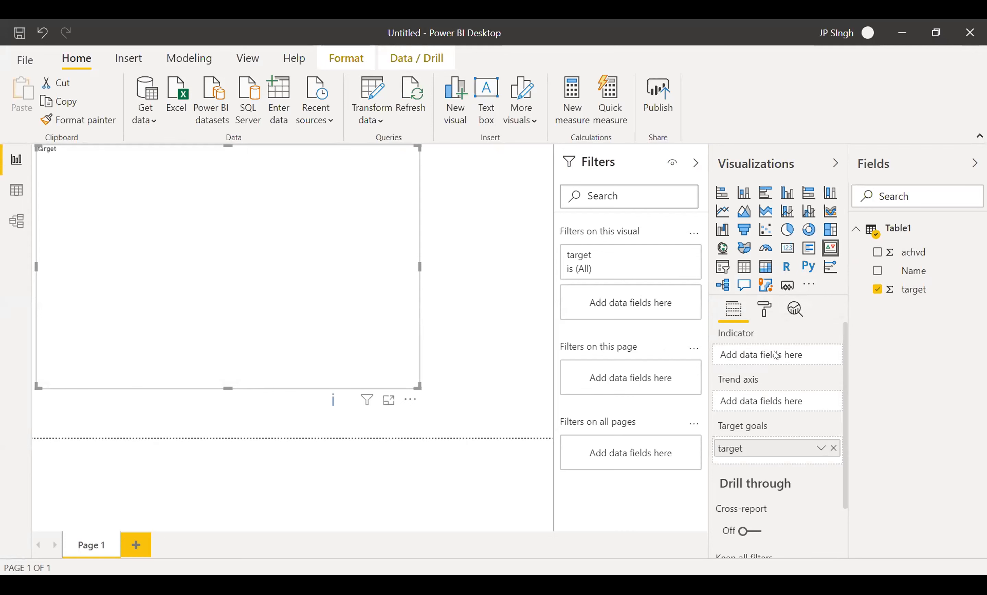
{"action": "left_click_drag", "start_coordinate": [904, 274], "coordinate": [765, 407]}
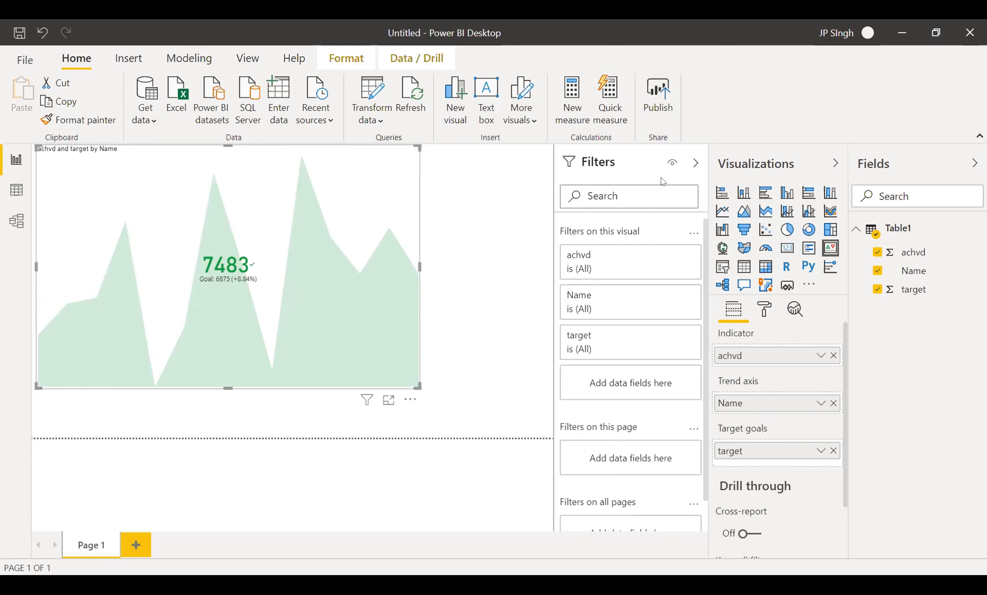
{"action": "left_click", "coordinate": [696, 162]}
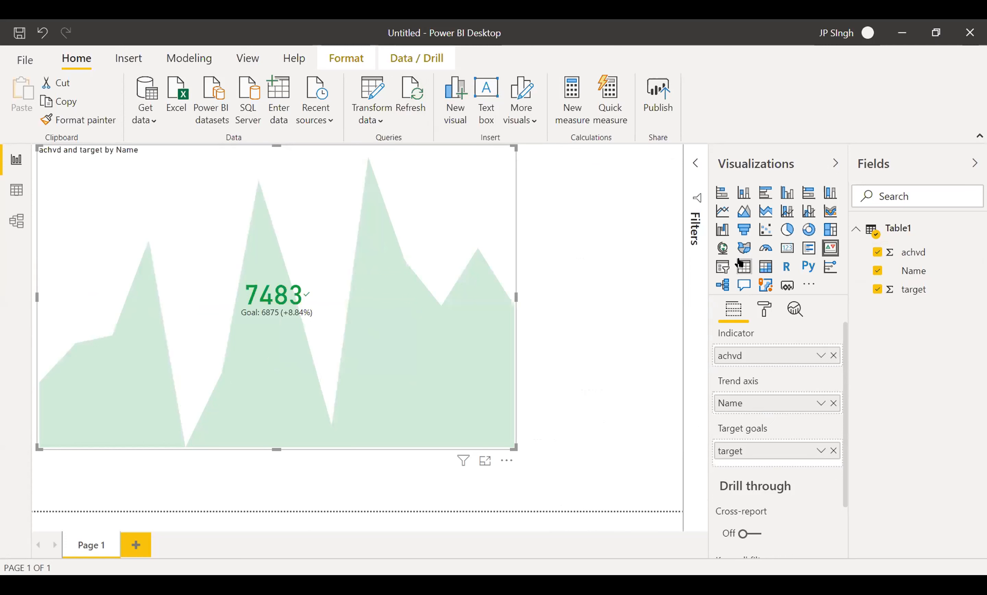
{"action": "left_click", "coordinate": [722, 266]}
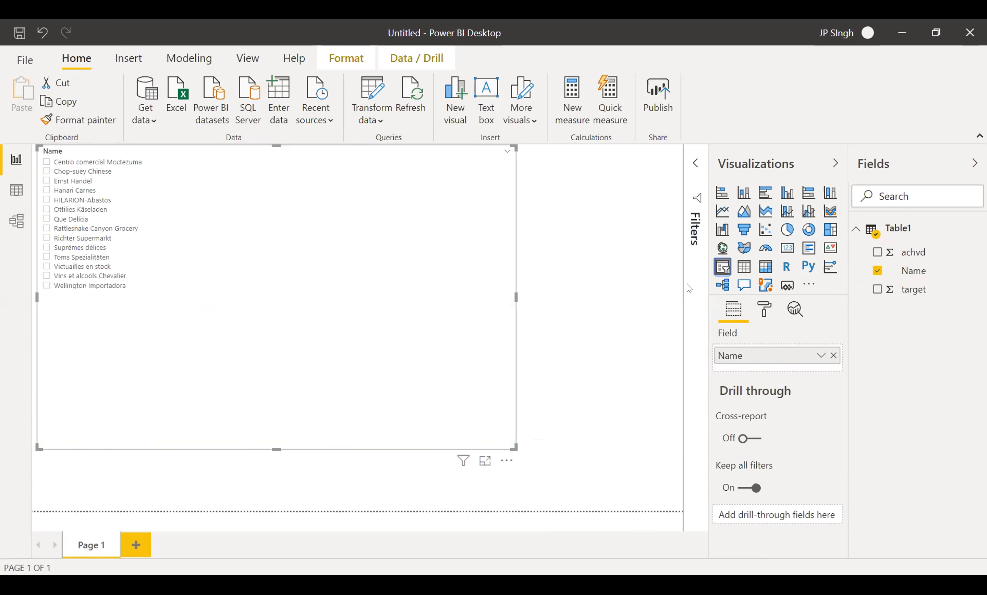
{"action": "left_click", "coordinate": [596, 347]}
{"action": "key", "text": "ctrl+z"}
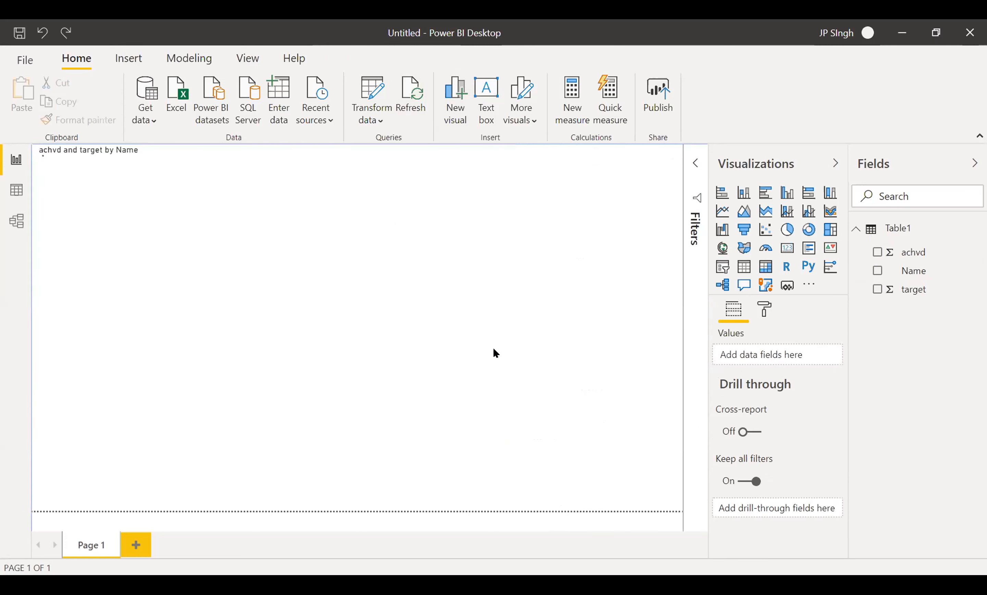
Step: Add a slicer based on the Name field beside the KPI visual
{"action": "left_click", "coordinate": [607, 300]}
{"action": "left_click", "coordinate": [722, 266]}
{"action": "left_click_drag", "start_coordinate": [911, 272], "coordinate": [770, 354]}
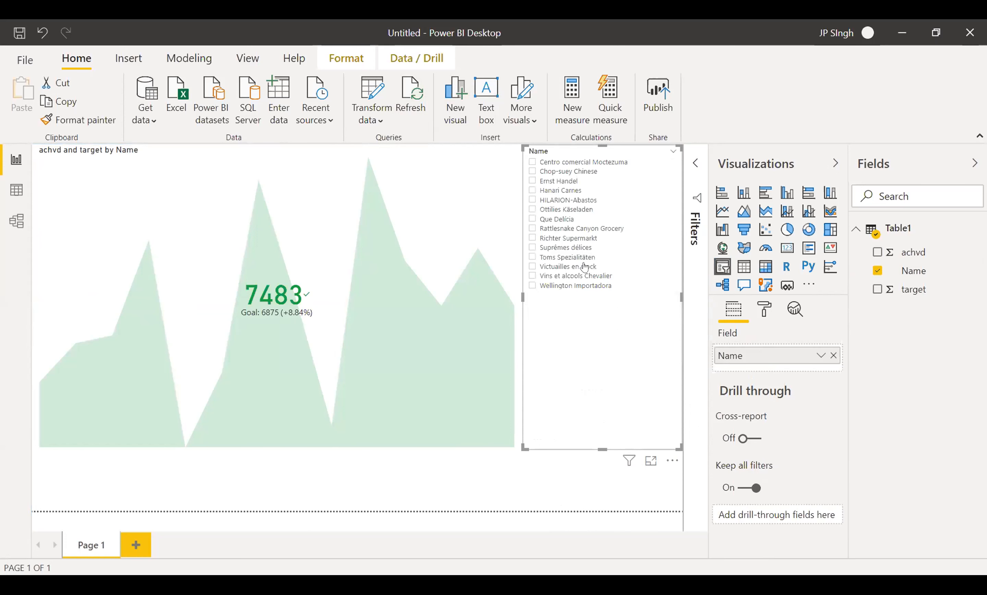
Step: Check the KPI for Centro comercial Moctezuma, Chop-suey Chinese, Hanari Carnes and HILARION-Abastos, one customer at a time
{"action": "left_click", "coordinate": [531, 163]}
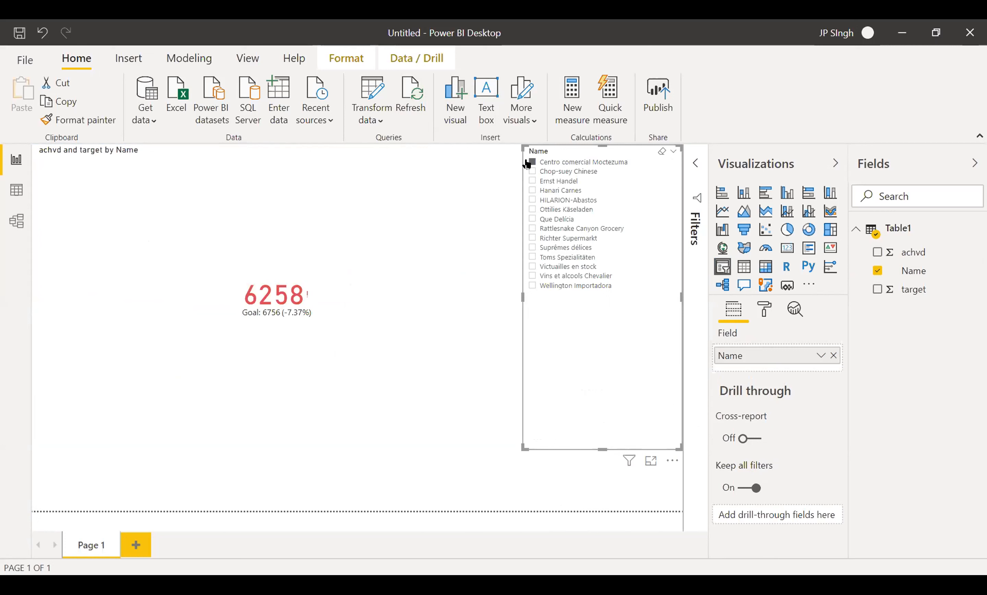
{"action": "left_click", "coordinate": [532, 172]}
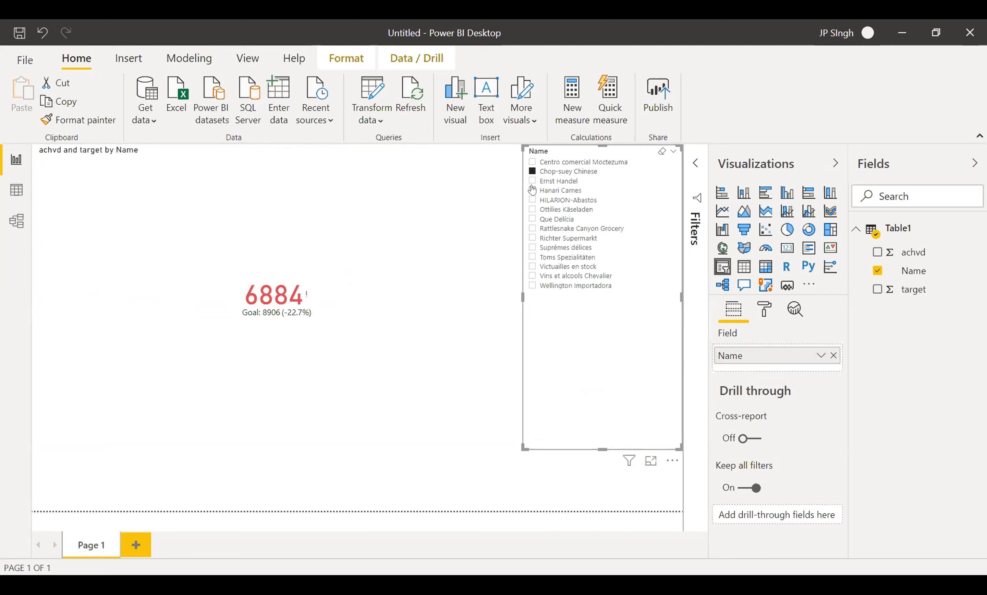
{"action": "left_click", "coordinate": [532, 190]}
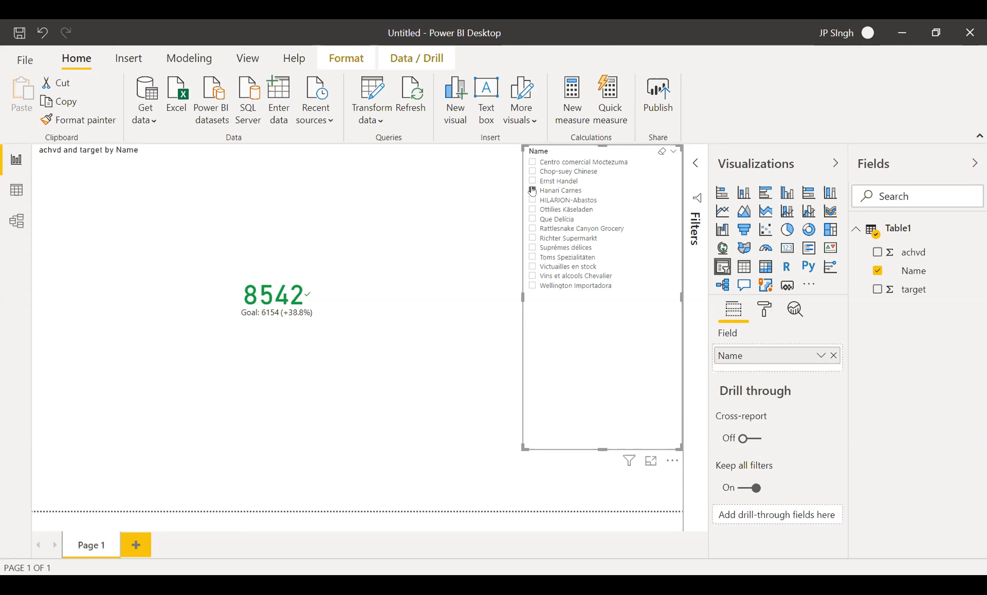
{"action": "left_click", "coordinate": [533, 200]}
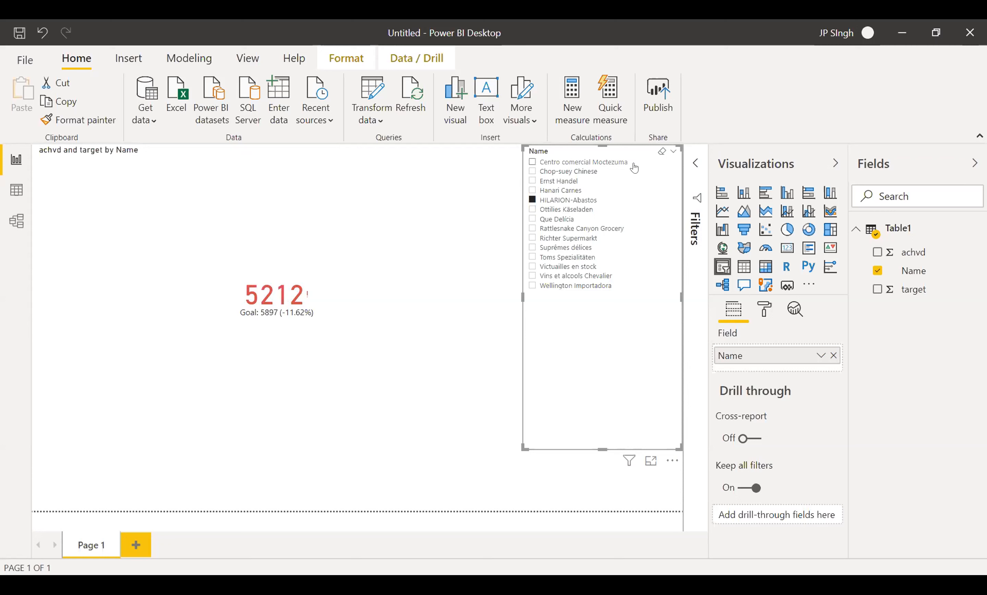
{"action": "left_click", "coordinate": [671, 151]}
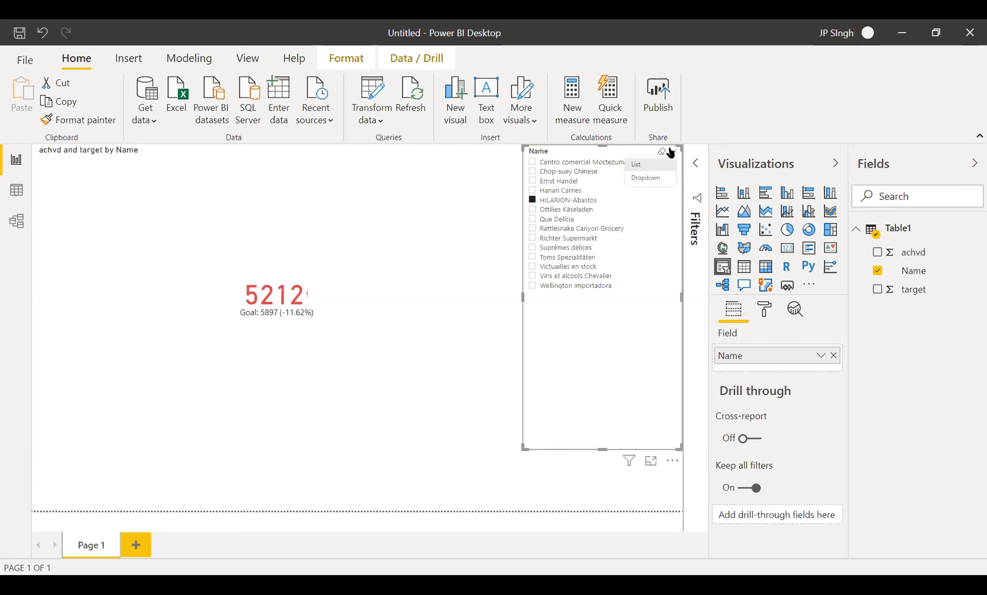
Step: Select all fourteen customers in the Name slicer one after another, from Centro comercial Moctezuma down to Wellington Importadora
{"action": "left_click", "coordinate": [532, 162]}
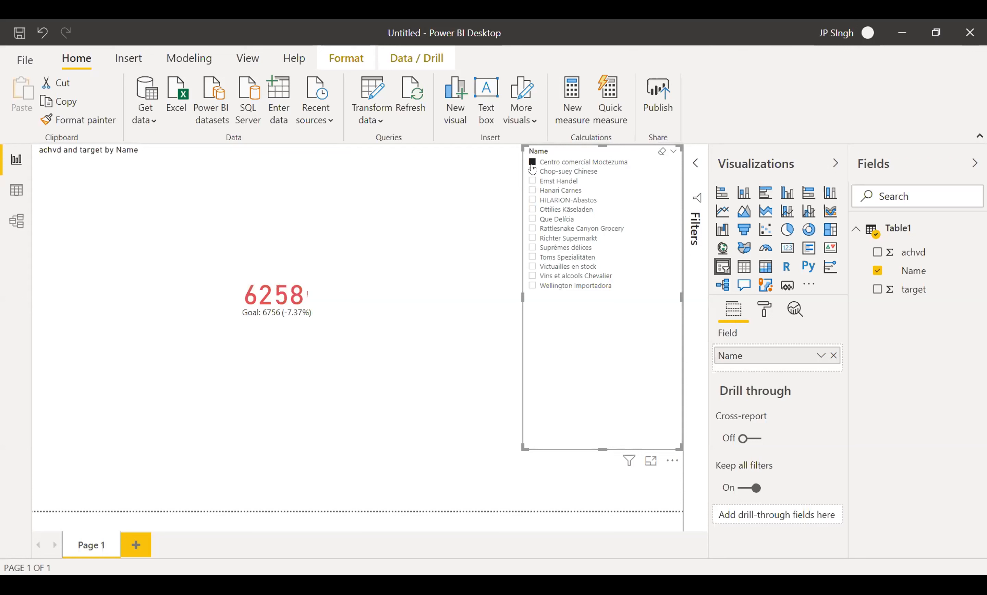
{"action": "left_click", "coordinate": [532, 171]}
{"action": "left_click", "coordinate": [532, 181]}
{"action": "left_click", "coordinate": [532, 190]}
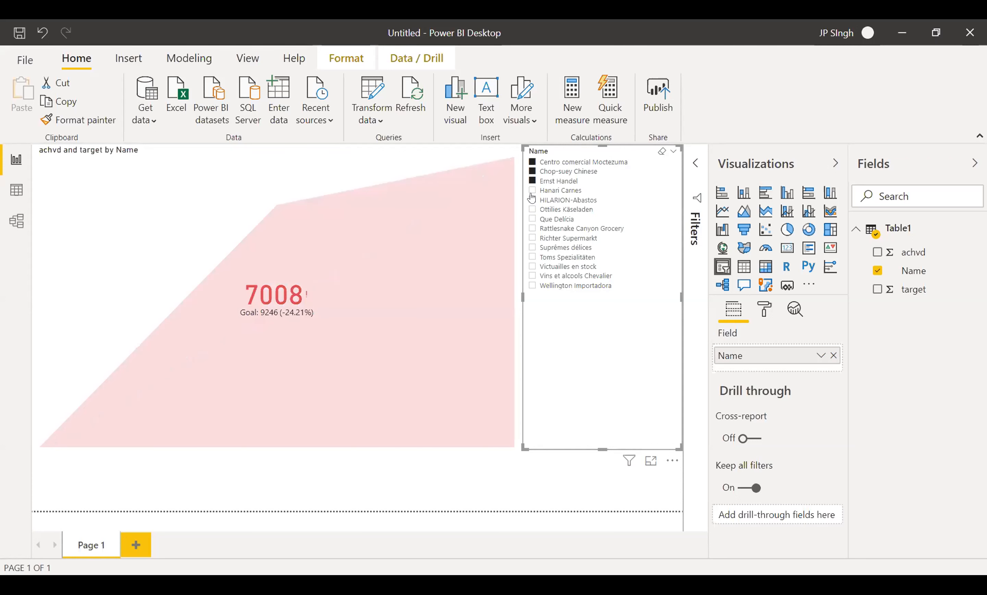
{"action": "left_click", "coordinate": [533, 199]}
{"action": "left_click", "coordinate": [532, 209]}
{"action": "left_click", "coordinate": [532, 219]}
{"action": "left_click", "coordinate": [533, 228]}
{"action": "left_click", "coordinate": [533, 238]}
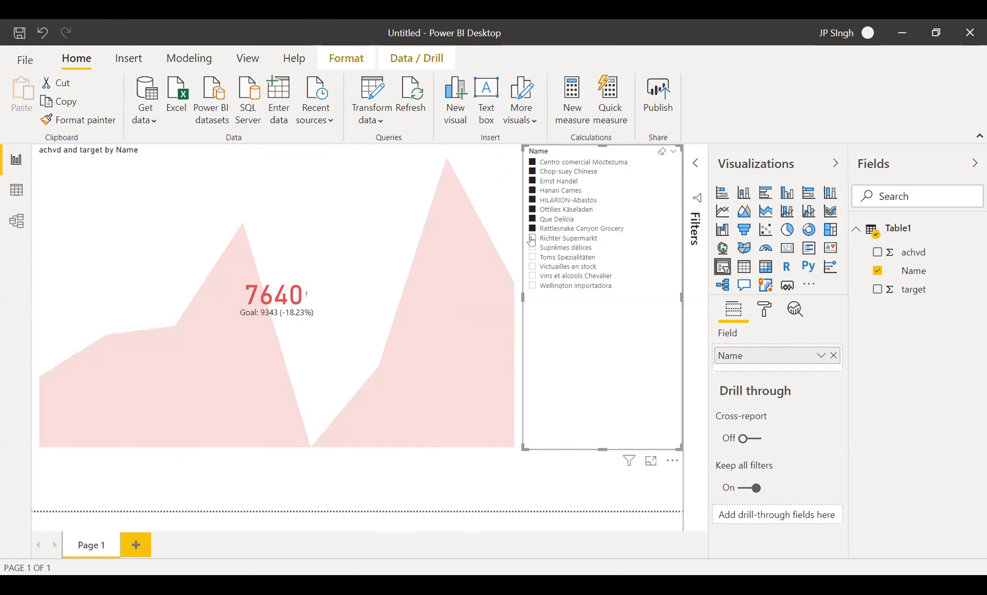
{"action": "left_click", "coordinate": [533, 247]}
{"action": "left_click", "coordinate": [532, 257]}
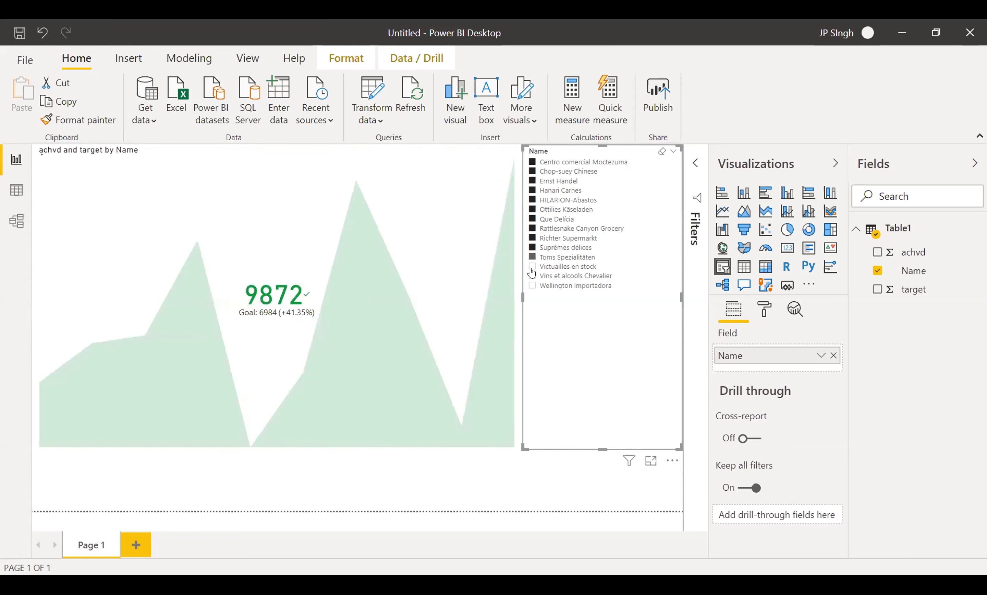
{"action": "left_click", "coordinate": [533, 266]}
{"action": "left_click", "coordinate": [532, 275]}
{"action": "left_click", "coordinate": [533, 285]}
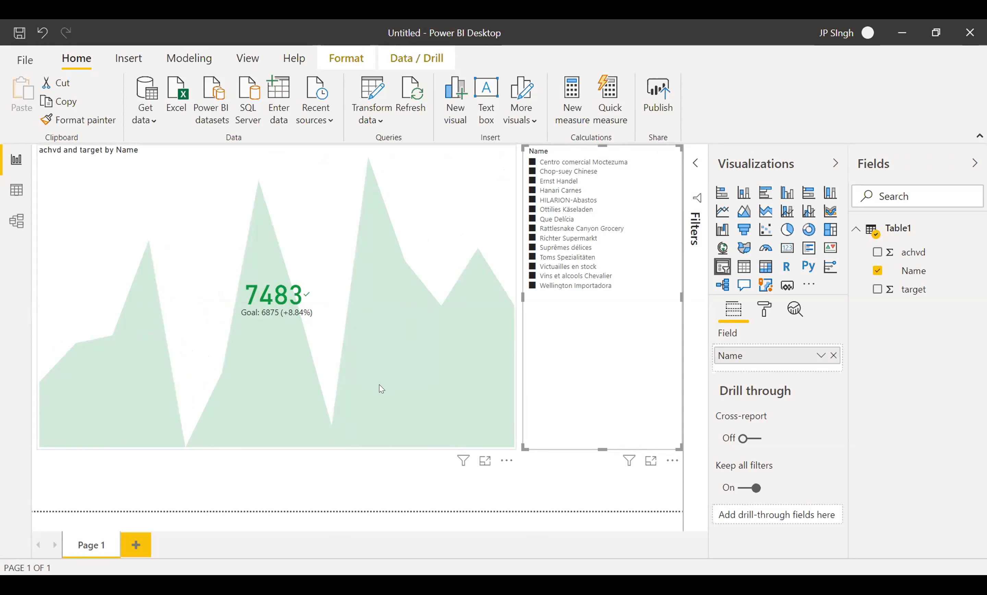
Step: Add a second report page with an enlarged gauge visual, using target as the target value and achvd as the value
{"action": "left_click", "coordinate": [143, 542]}
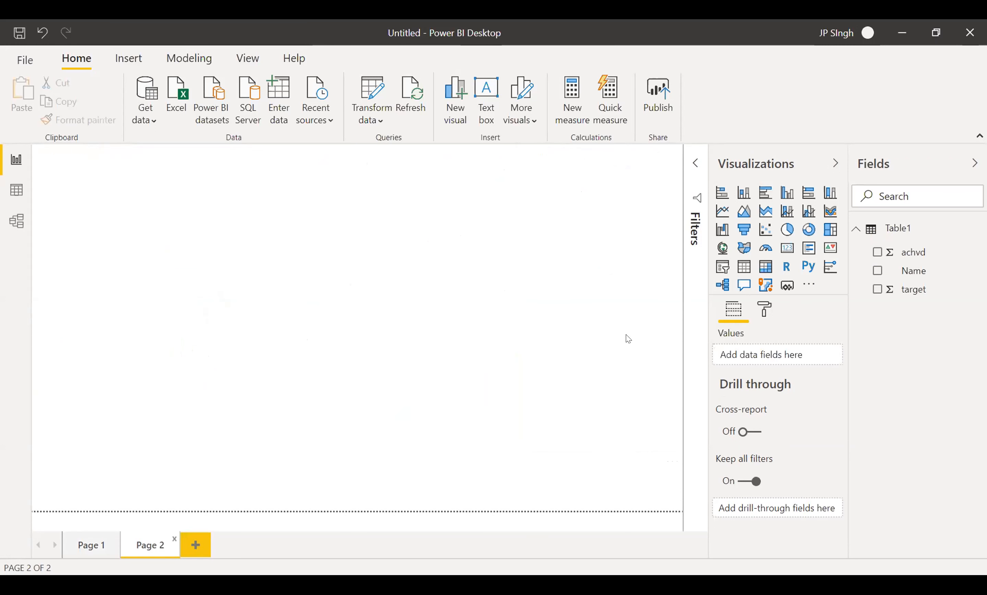
{"action": "left_click", "coordinate": [766, 249]}
{"action": "left_click_drag", "start_coordinate": [173, 280], "coordinate": [417, 424]}
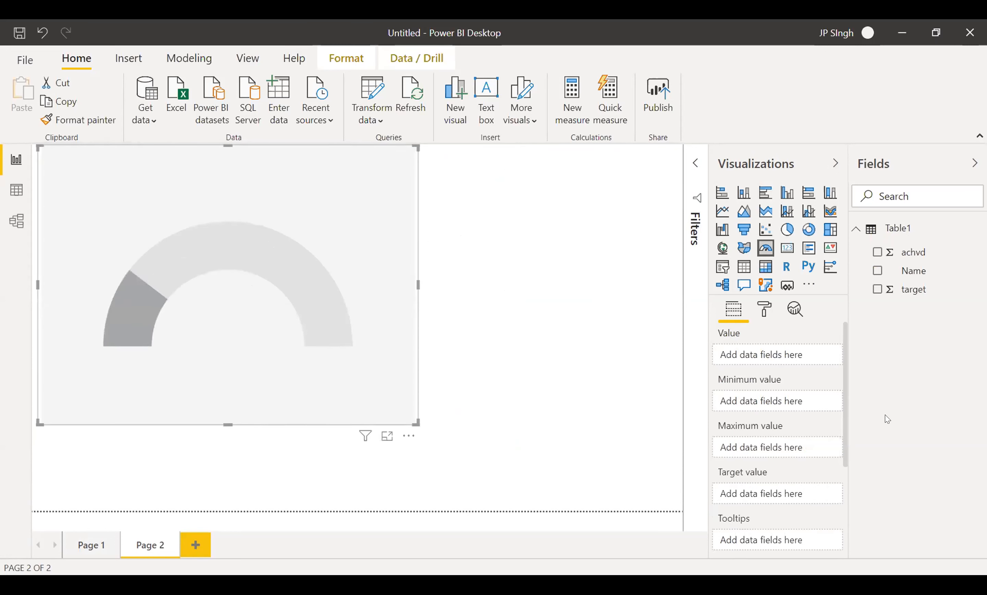
{"action": "left_click_drag", "start_coordinate": [913, 296], "coordinate": [791, 500]}
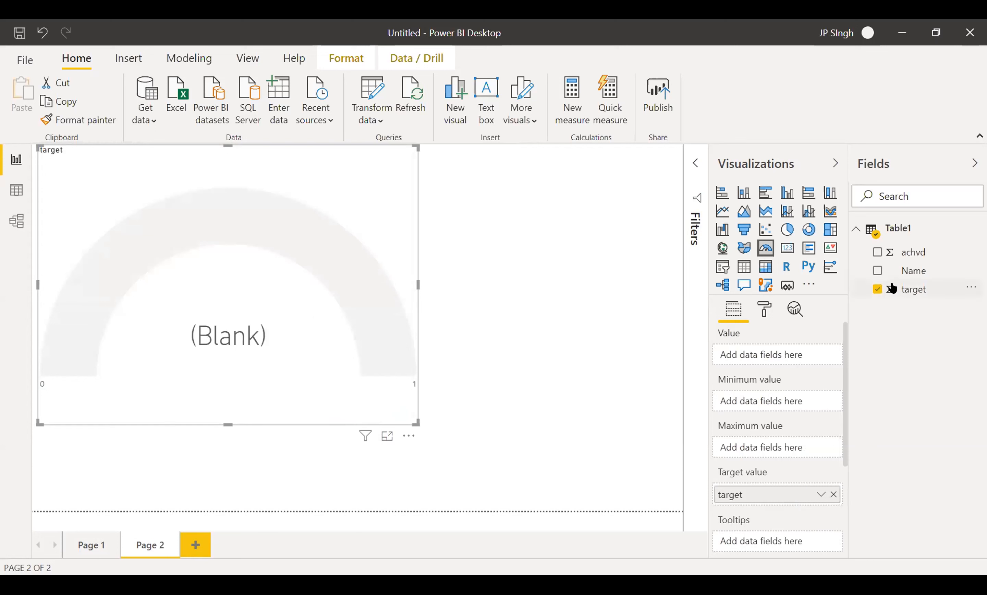
{"action": "left_click_drag", "start_coordinate": [914, 252], "coordinate": [781, 358]}
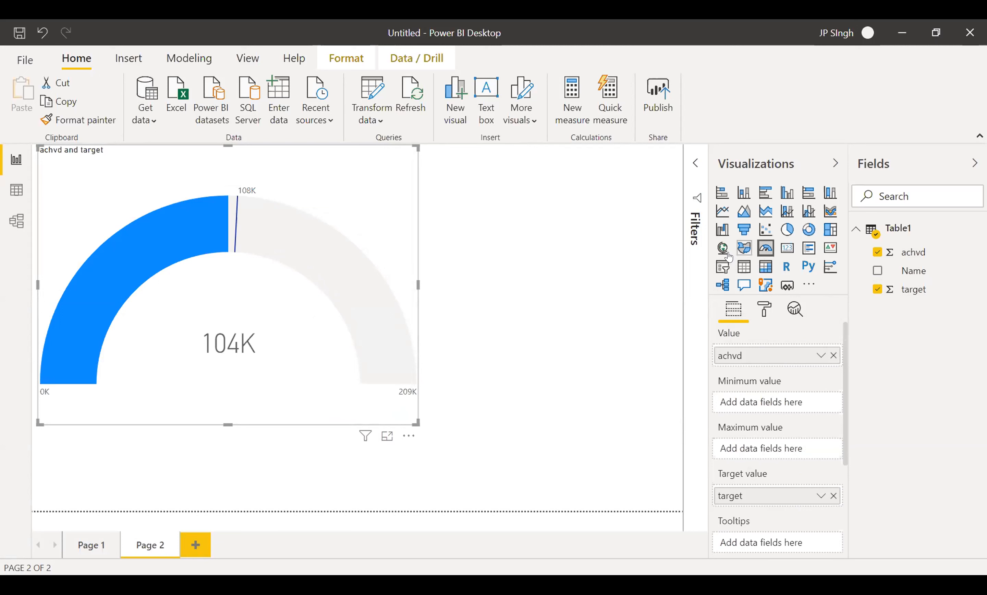
Step: Add a slicer based on the Name field beside the gauge and stretch it to nearly the full page height
{"action": "left_click", "coordinate": [666, 261]}
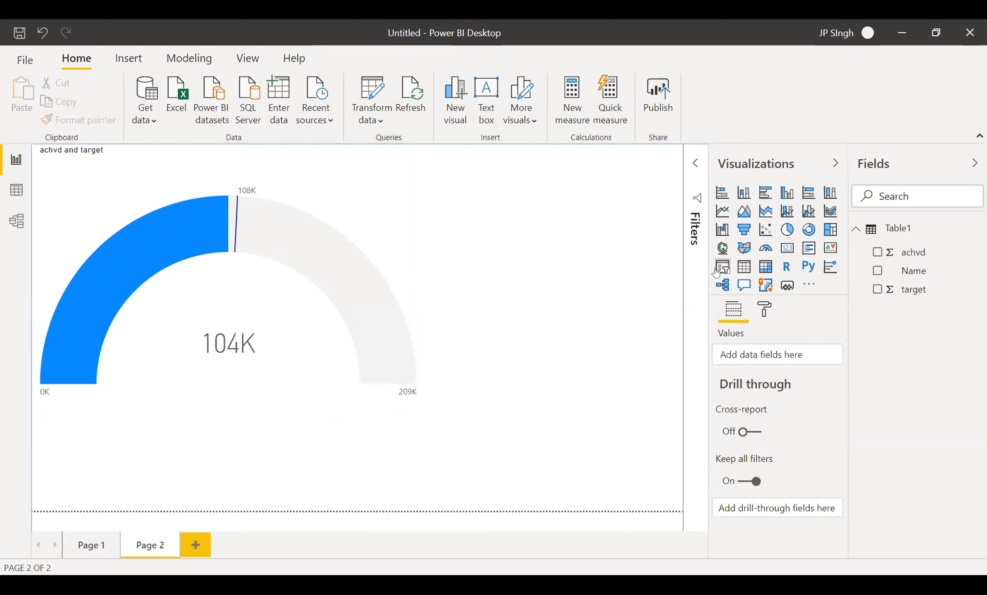
{"action": "left_click", "coordinate": [717, 271]}
{"action": "left_click_drag", "start_coordinate": [259, 451], "coordinate": [573, 249]}
{"action": "left_click_drag", "start_coordinate": [303, 265], "coordinate": [532, 281]}
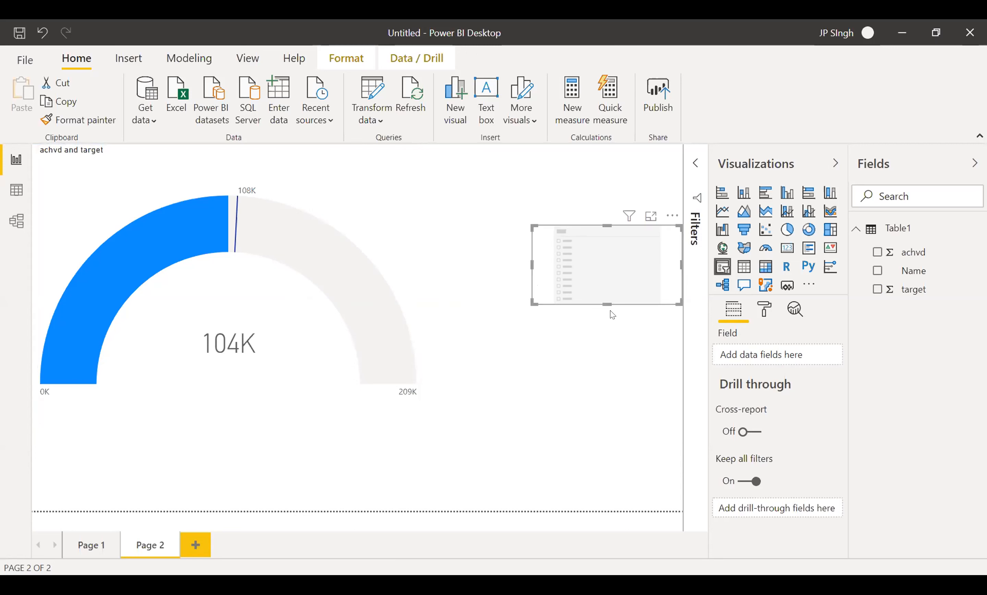
{"action": "left_click_drag", "start_coordinate": [607, 304], "coordinate": [630, 480]}
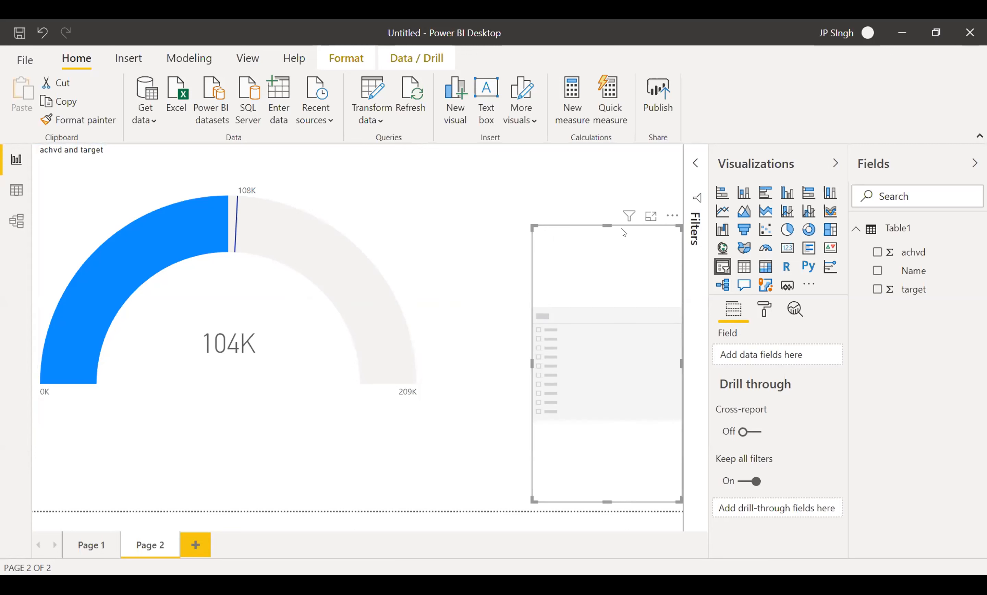
{"action": "left_click_drag", "start_coordinate": [607, 226], "coordinate": [591, 148]}
{"action": "left_click_drag", "start_coordinate": [915, 271], "coordinate": [770, 351]}
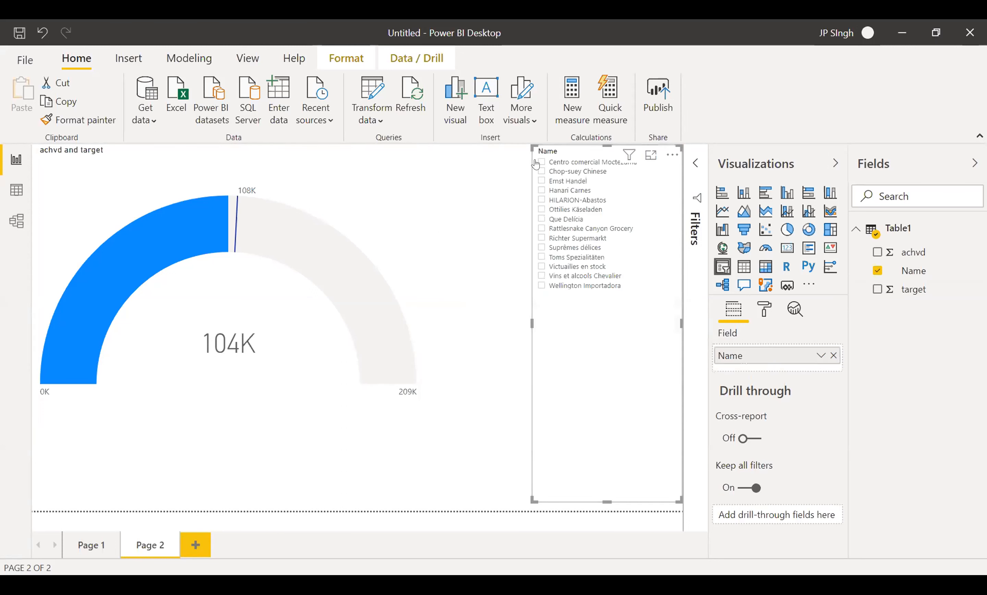
Step: Check the gauge for Centro comercial Moctezuma, Chop-suey Chinese, Ottilies Käseladen, Que Delícia and Hanari Carnes, one customer at a time
{"action": "left_click", "coordinate": [540, 162]}
{"action": "left_click", "coordinate": [542, 172]}
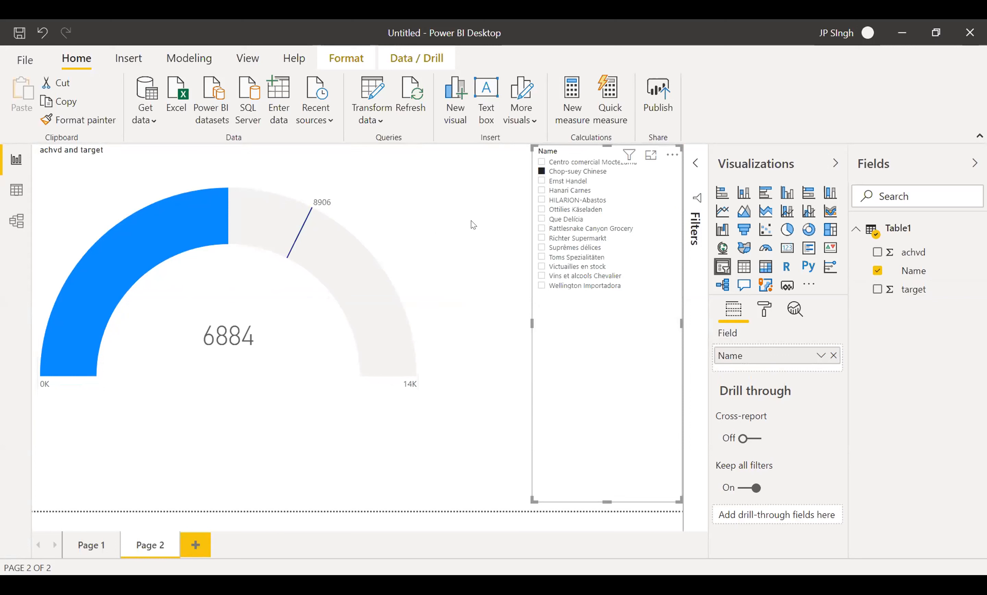
{"action": "left_click", "coordinate": [542, 209]}
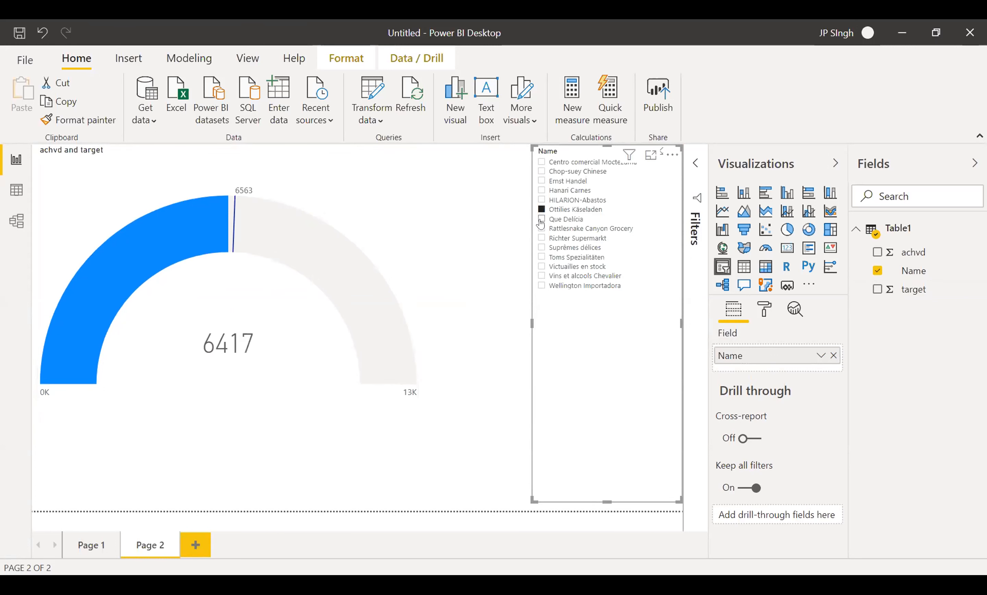
{"action": "left_click", "coordinate": [541, 219]}
{"action": "left_click", "coordinate": [541, 190]}
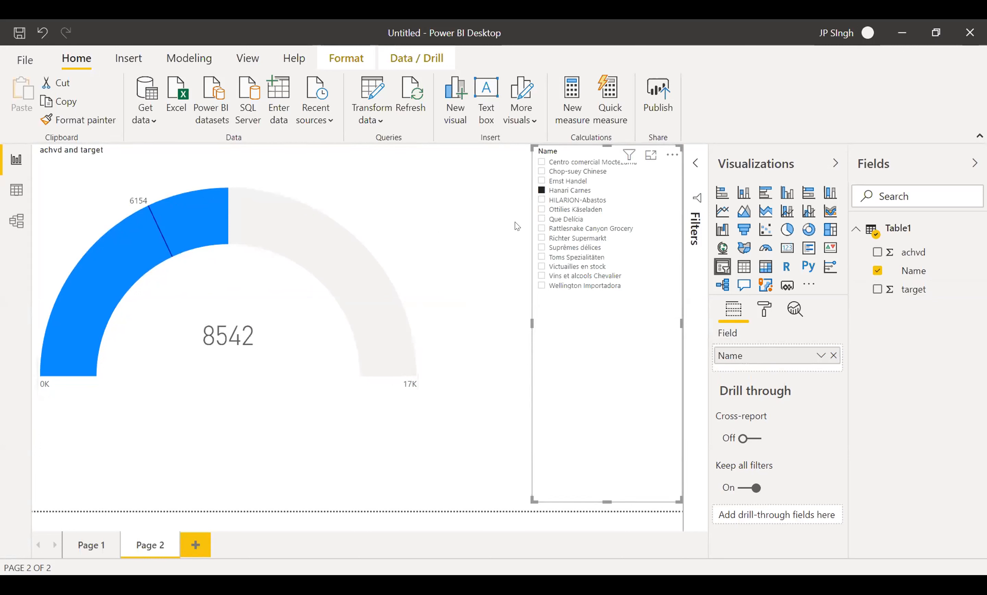
Step: Check the gauge customer by customer from HILARION-Abastos down to Wellington Importadora, skipping Rattlesnake Canyon Grocery and Toms Spezialitäten
{"action": "left_click", "coordinate": [542, 200]}
{"action": "left_click", "coordinate": [541, 210]}
{"action": "left_click", "coordinate": [541, 219]}
{"action": "left_click", "coordinate": [541, 238]}
{"action": "left_click", "coordinate": [541, 247]}
{"action": "left_click", "coordinate": [541, 266]}
{"action": "left_click", "coordinate": [541, 276]}
{"action": "left_click", "coordinate": [541, 285]}
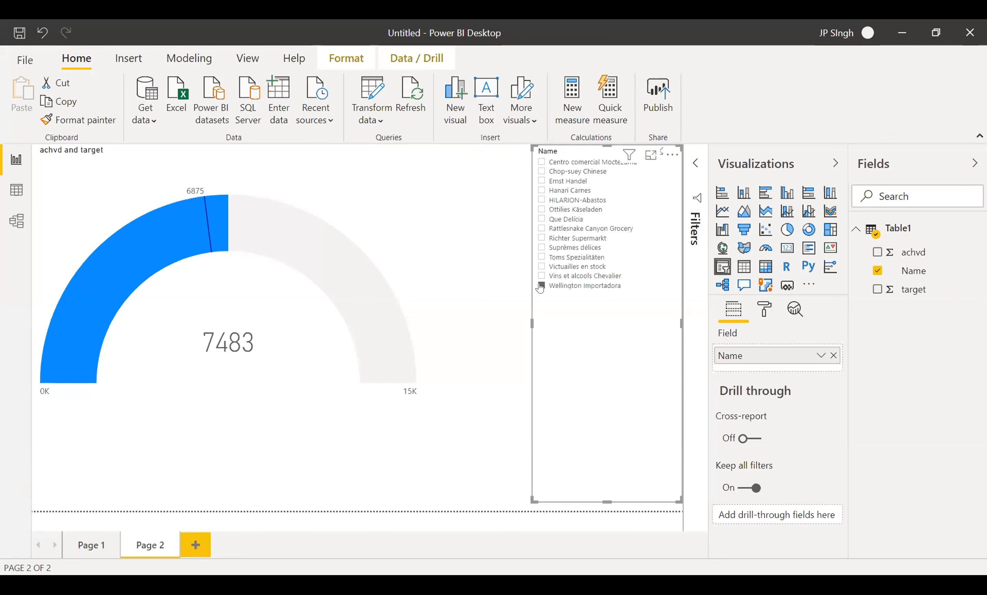
Step: Add a third report page with an enlarged KPI visual using target as target goal, achvd as indicator and Name as trend axis
{"action": "left_click", "coordinate": [195, 541]}
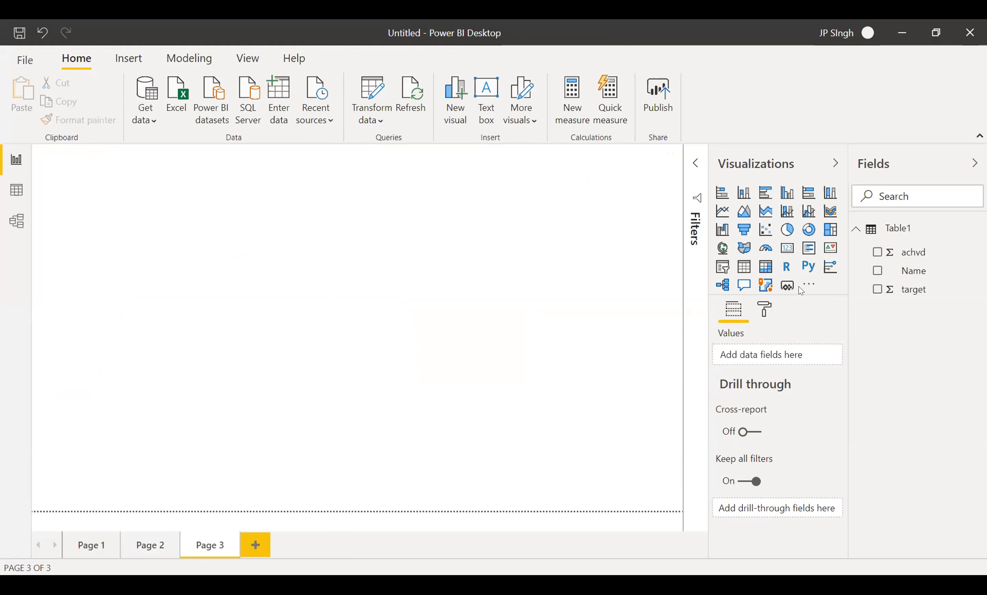
{"action": "left_click", "coordinate": [830, 248]}
{"action": "left_click", "coordinate": [826, 249]}
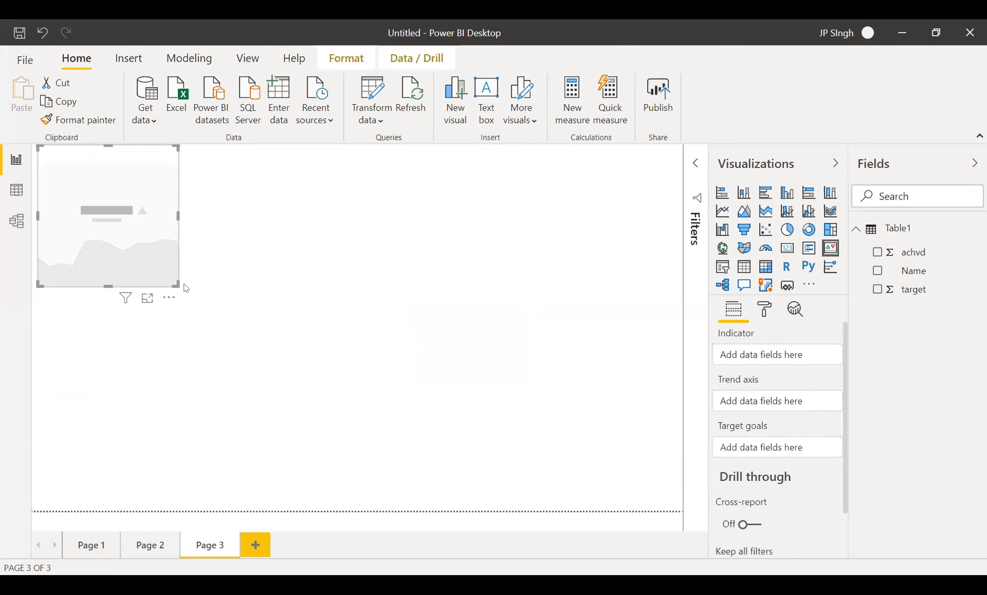
{"action": "left_click_drag", "start_coordinate": [174, 279], "coordinate": [346, 368]}
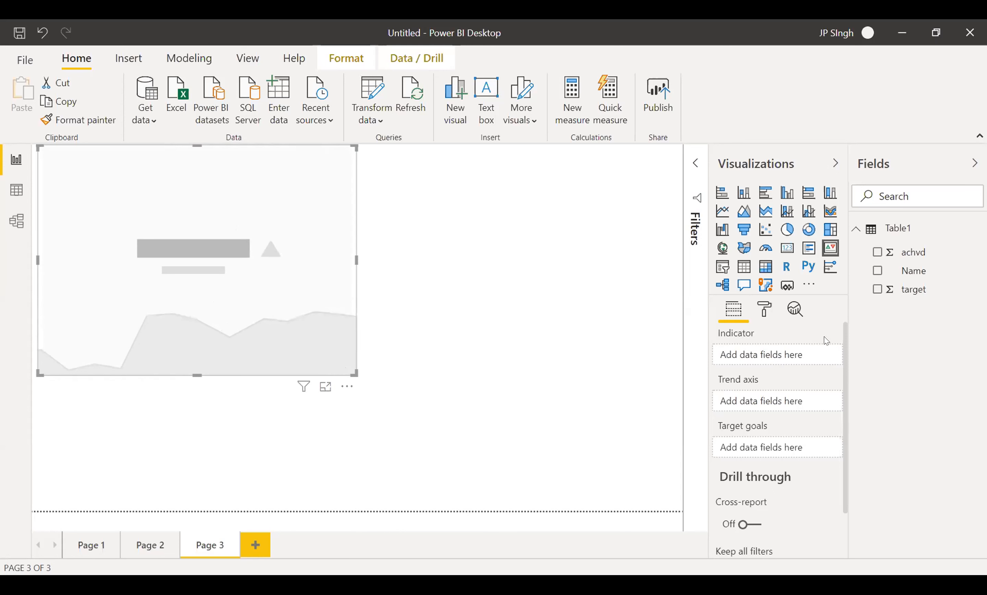
{"action": "left_click_drag", "start_coordinate": [916, 291], "coordinate": [774, 445]}
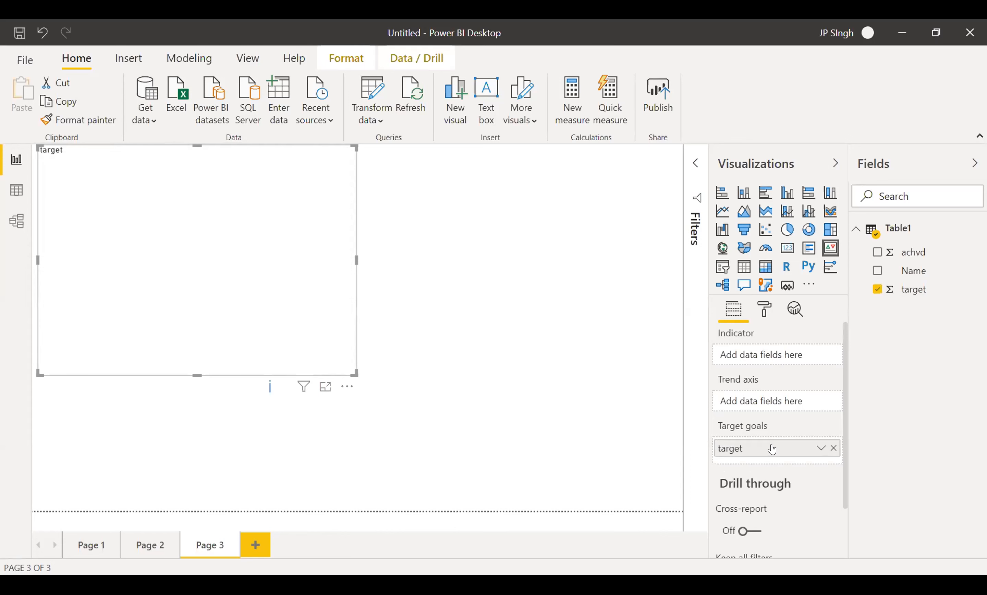
{"action": "left_click_drag", "start_coordinate": [919, 256], "coordinate": [789, 356]}
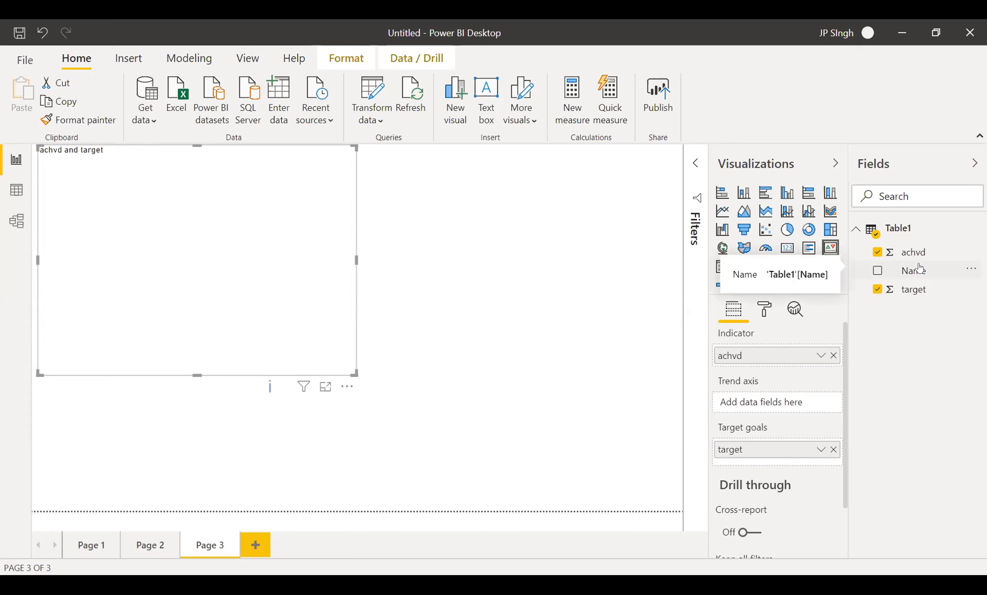
{"action": "left_click_drag", "start_coordinate": [920, 268], "coordinate": [766, 392]}
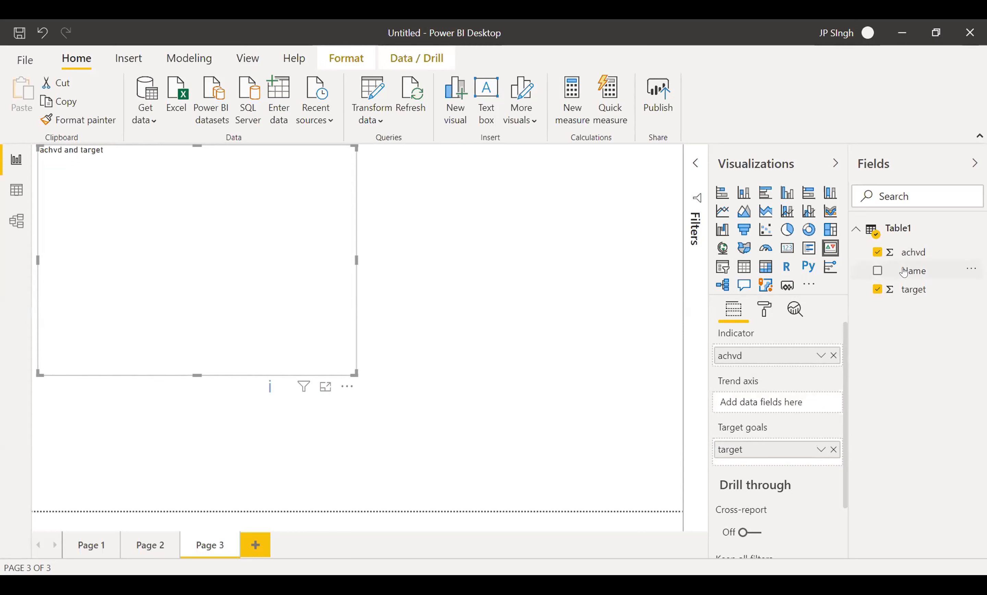
{"action": "left_click_drag", "start_coordinate": [904, 272], "coordinate": [781, 397]}
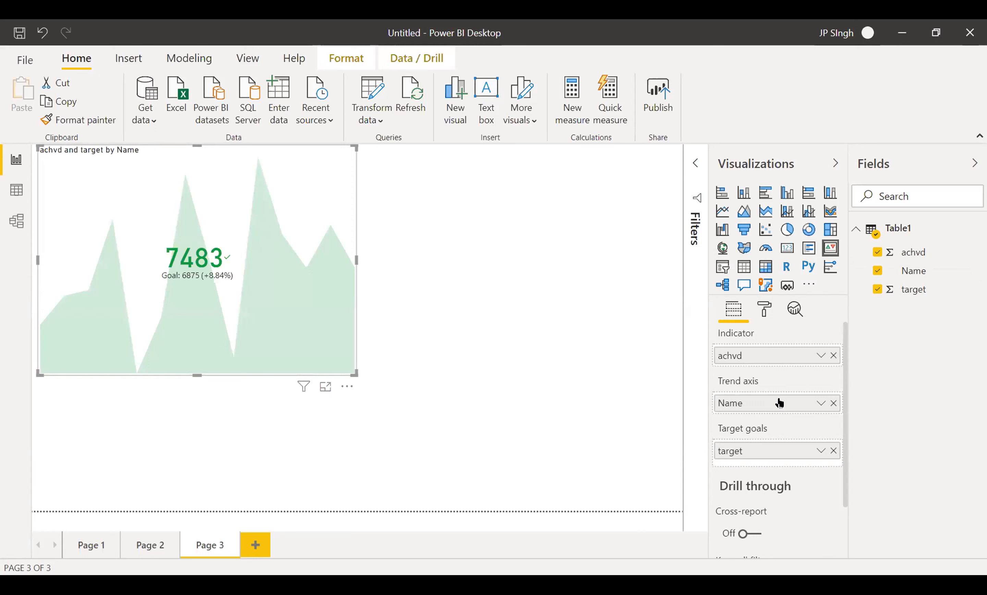
Step: Add a slicer based on the Name field beside the KPI visual on the third page and make it taller
{"action": "left_click", "coordinate": [507, 280]}
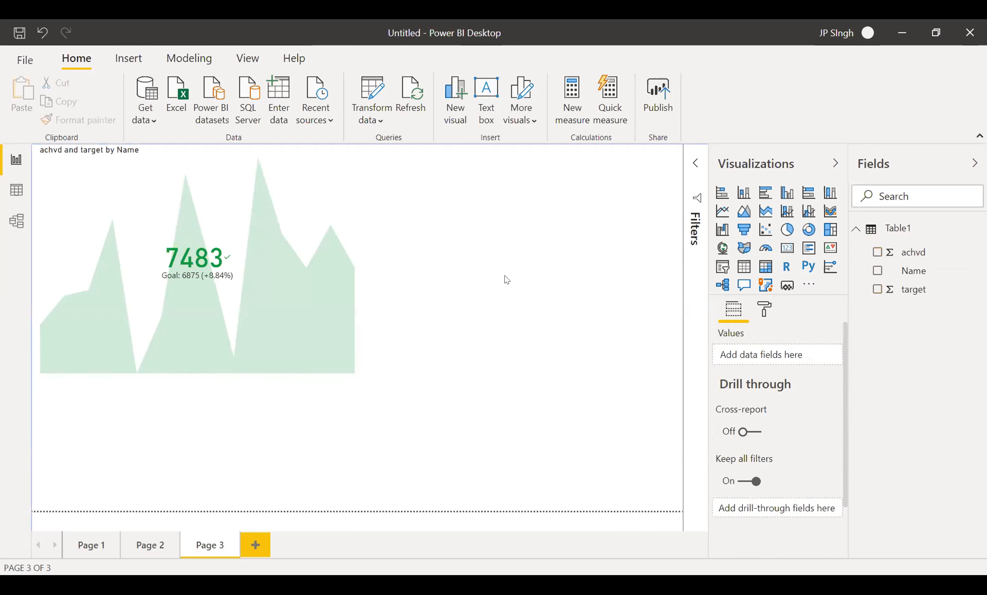
{"action": "left_click", "coordinate": [723, 267]}
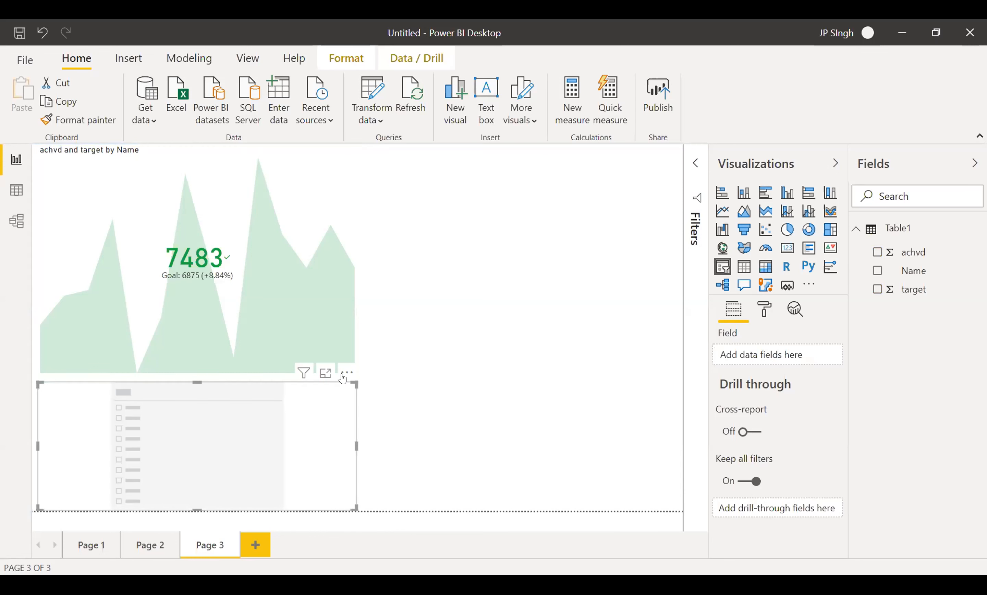
{"action": "left_click_drag", "start_coordinate": [211, 431], "coordinate": [540, 194]}
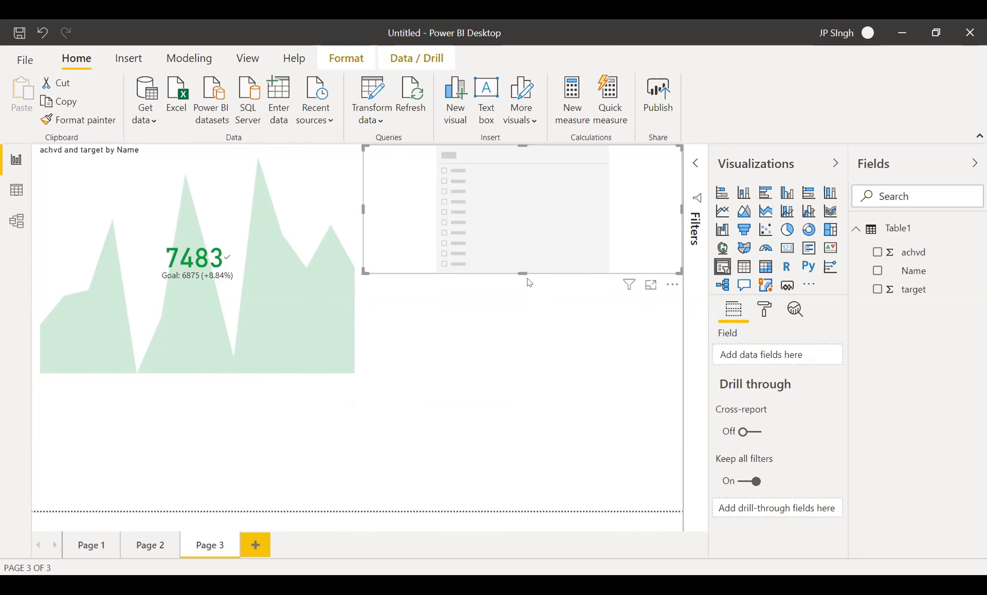
{"action": "left_click_drag", "start_coordinate": [521, 272], "coordinate": [522, 404]}
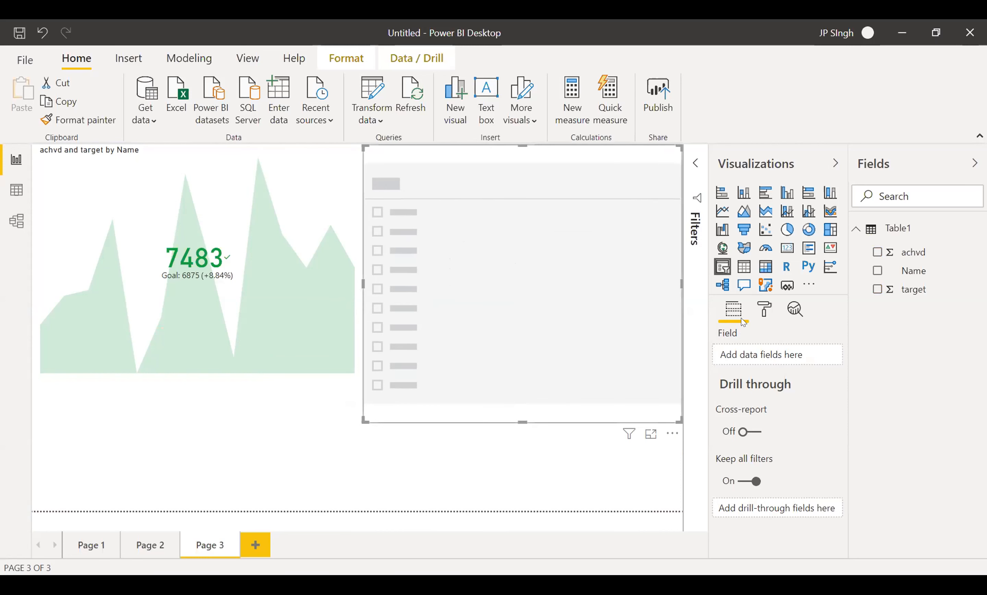
{"action": "left_click_drag", "start_coordinate": [854, 304], "coordinate": [769, 361]}
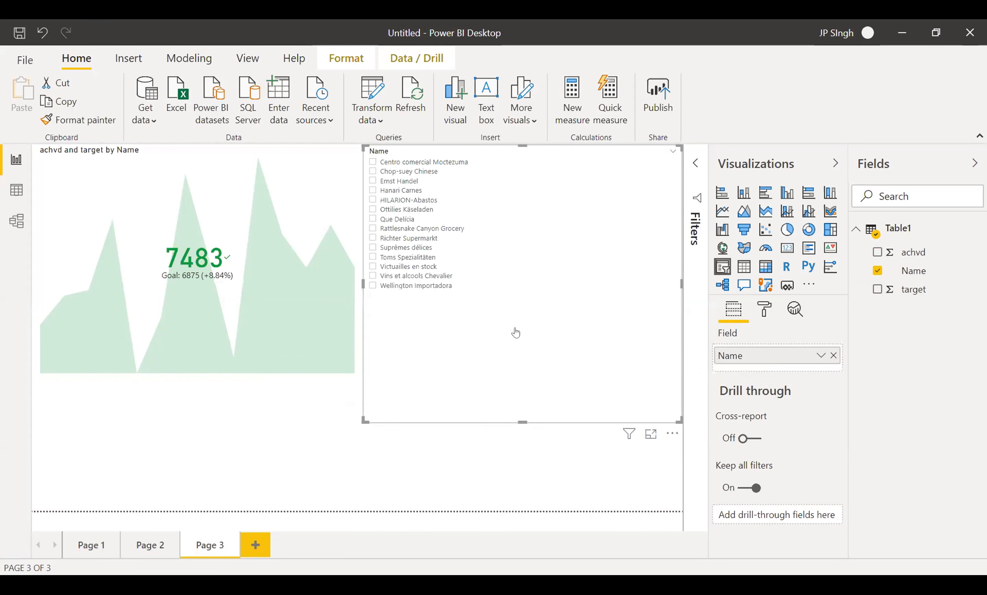
Step: Check the third page's KPI individually for Que Delícia, Vins et alcools Chevalier, Hanari Carnes, Centro comercial Moctezuma, Ottilies Käseladen and HILARION-Abastos
{"action": "left_click", "coordinate": [372, 219]}
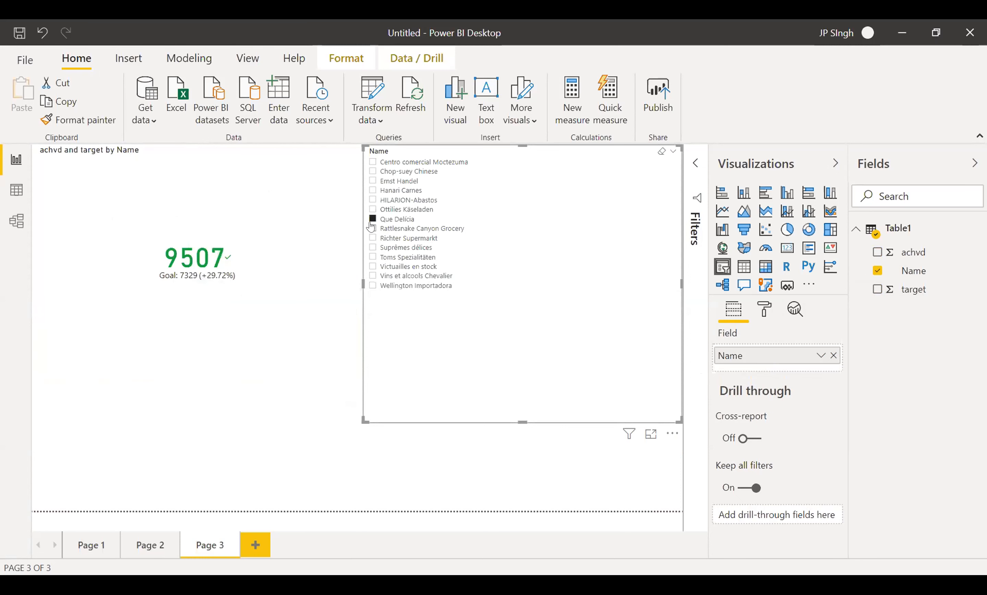
{"action": "left_click", "coordinate": [372, 276]}
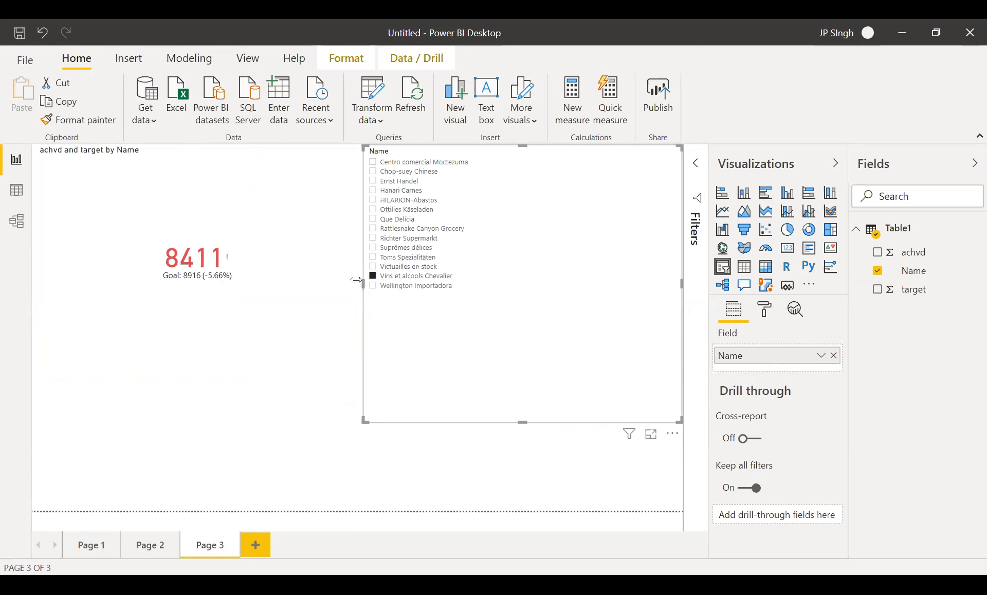
{"action": "left_click_drag", "start_coordinate": [362, 280], "coordinate": [372, 282]}
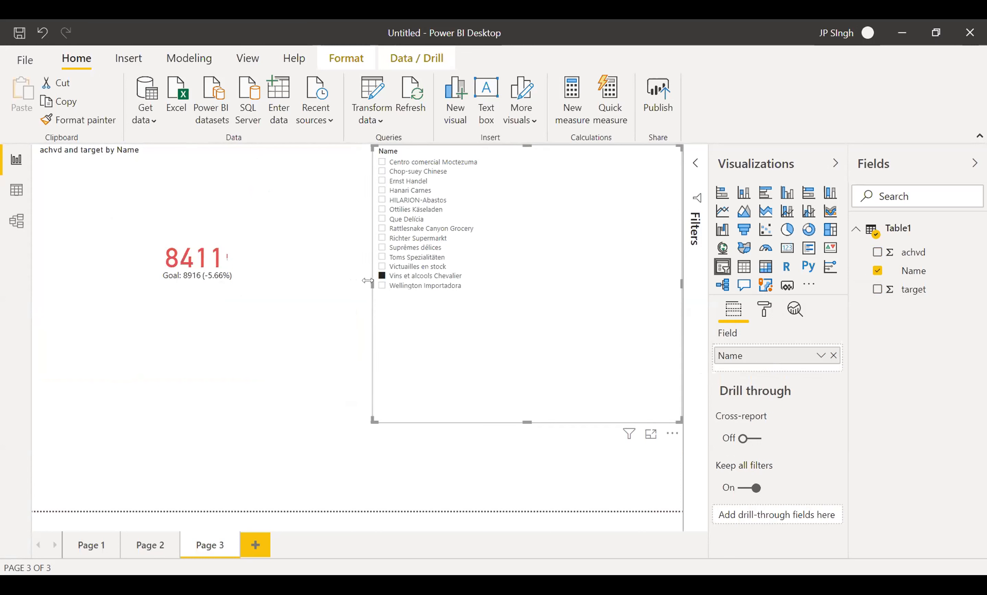
{"action": "left_click", "coordinate": [381, 190]}
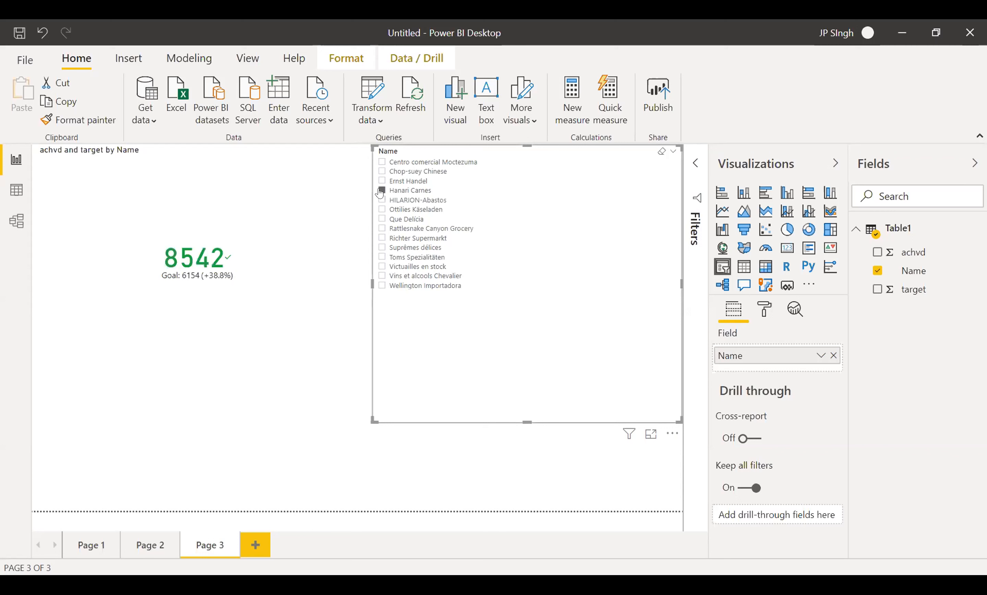
{"action": "left_click", "coordinate": [381, 162]}
{"action": "left_click", "coordinate": [382, 210]}
{"action": "left_click", "coordinate": [382, 191]}
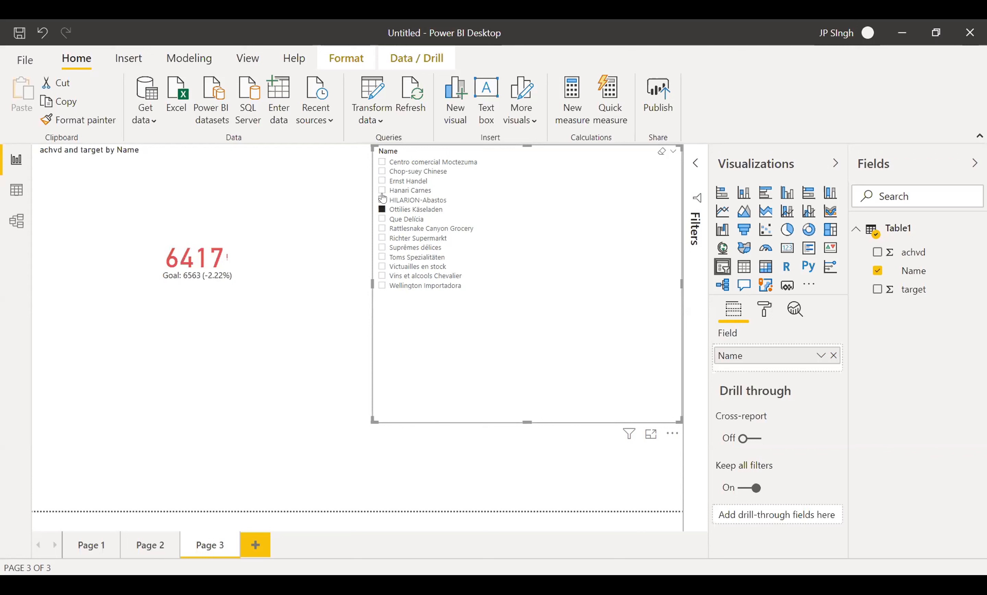
{"action": "left_click", "coordinate": [381, 200]}
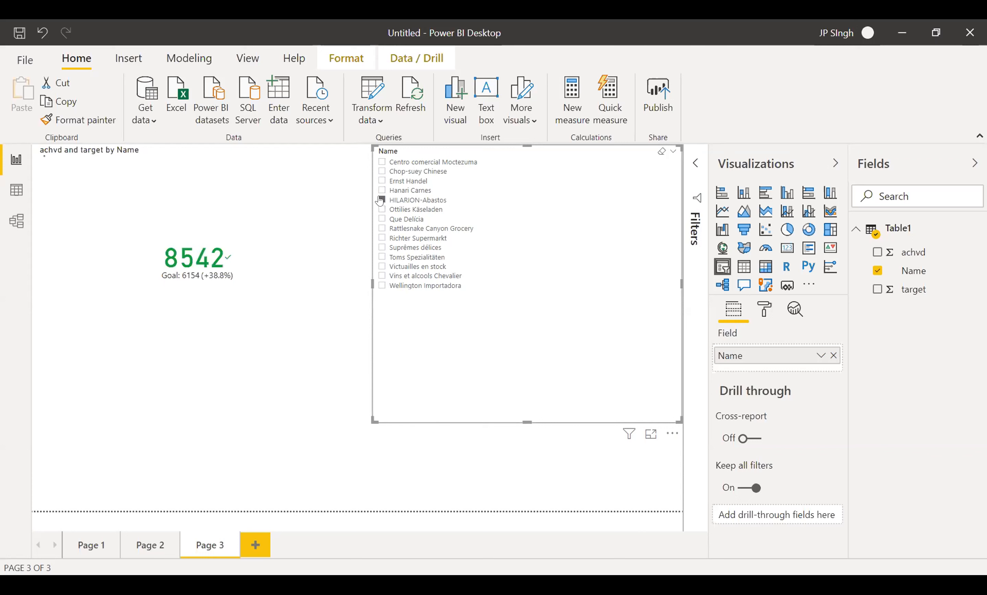
Step: Filter the third page's KPI to Toms Spezialitäten and view the filters and slicers affecting it
{"action": "left_click", "coordinate": [382, 257]}
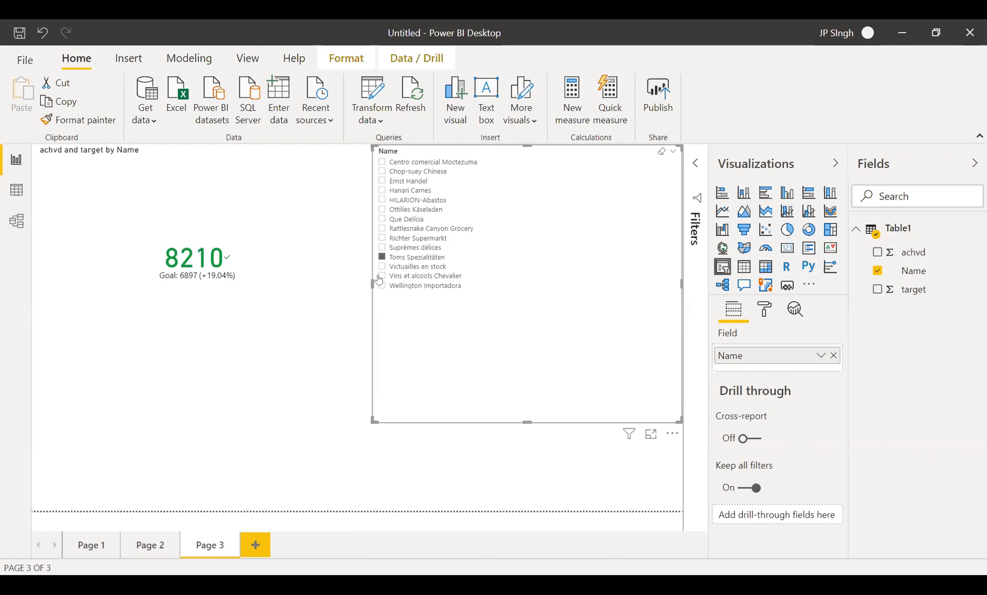
{"action": "left_click", "coordinate": [304, 386]}
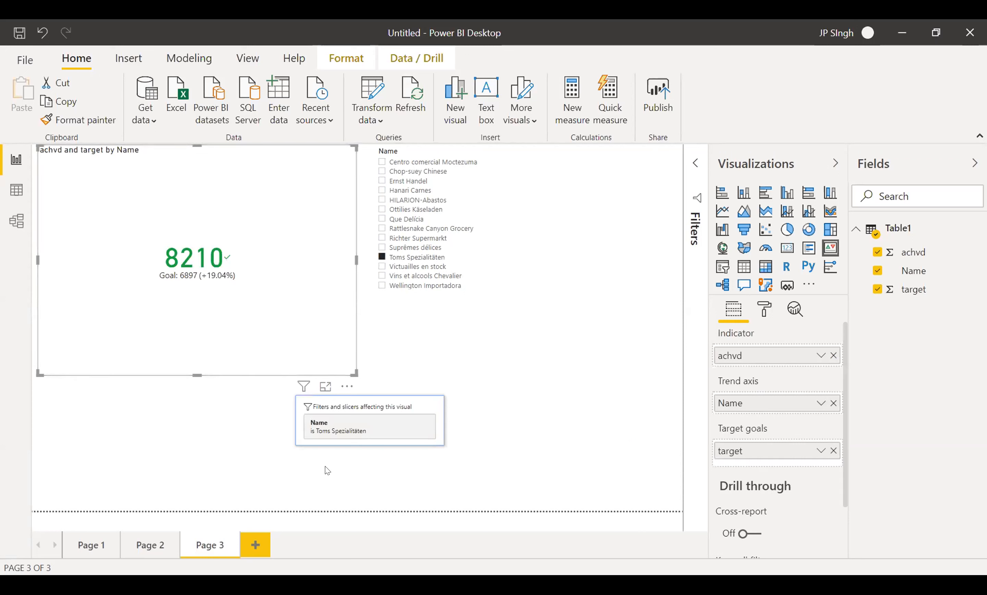
{"action": "left_click", "coordinate": [277, 437]}
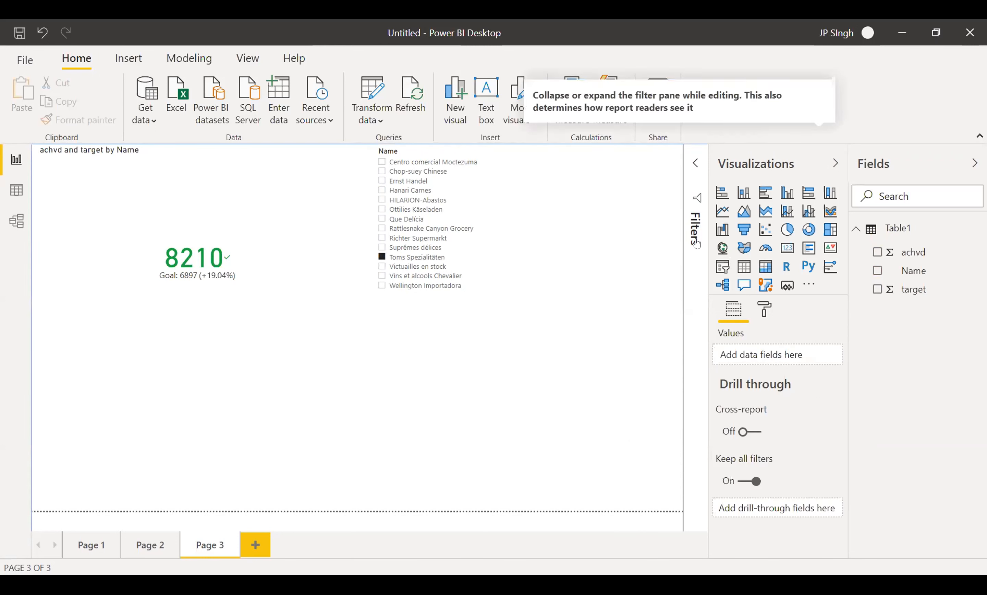
Step: Convert the third page's KPI visual to a gauge with achvd as the value and target as the target value
{"action": "left_click", "coordinate": [303, 249]}
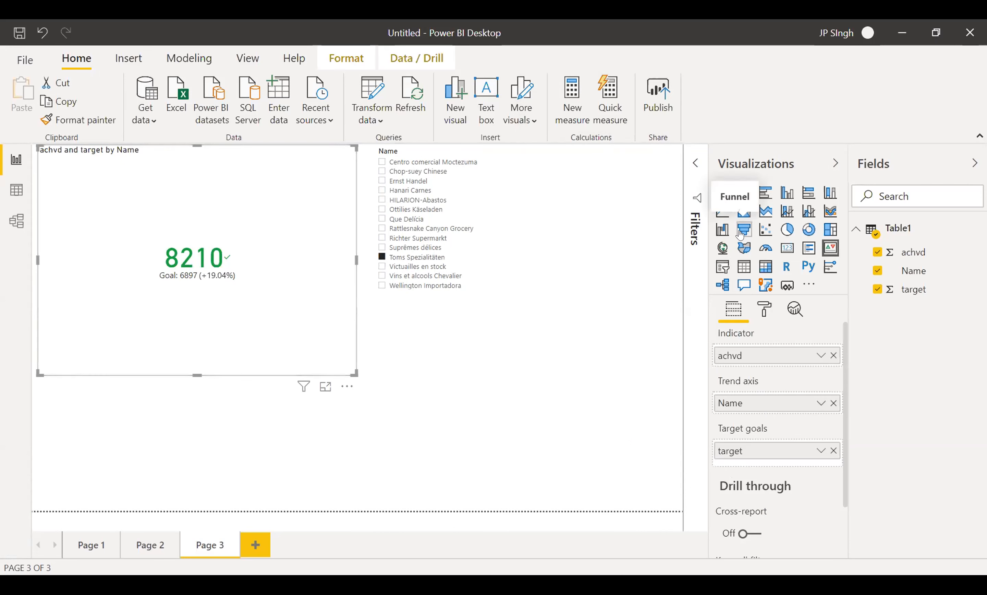
{"action": "left_click", "coordinate": [764, 248]}
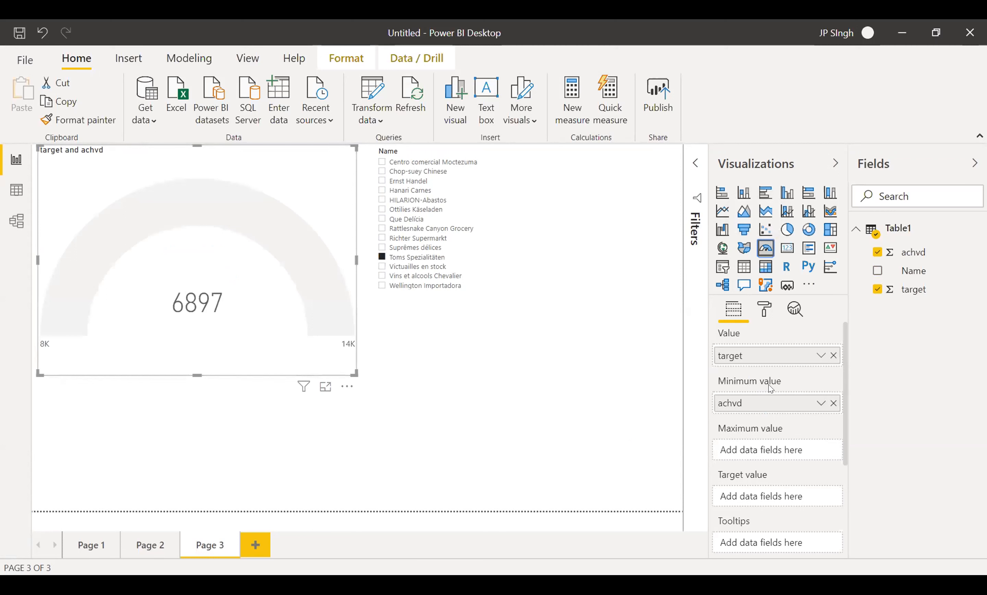
{"action": "left_click_drag", "start_coordinate": [768, 349], "coordinate": [740, 497]}
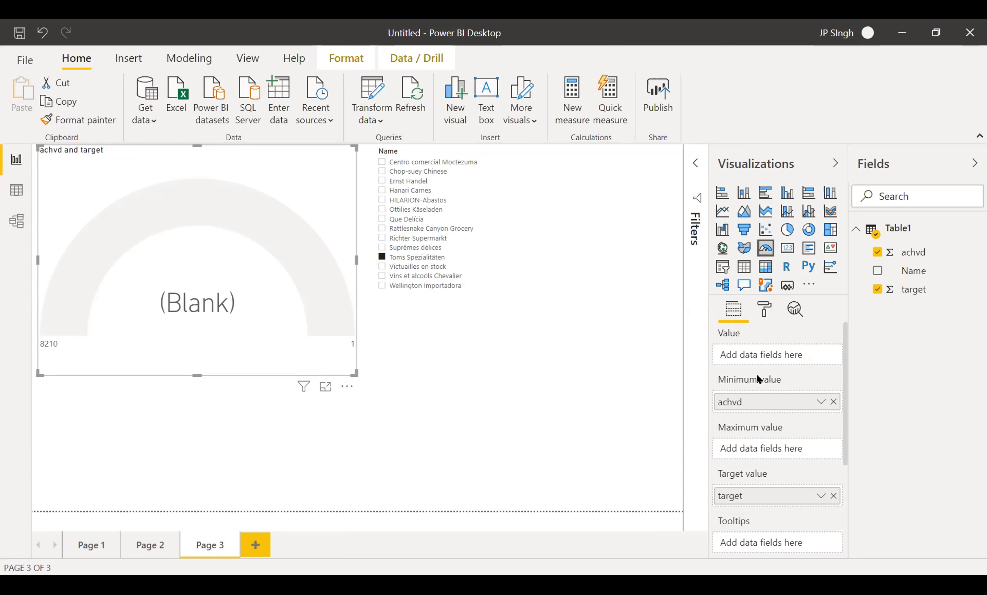
{"action": "left_click_drag", "start_coordinate": [764, 402], "coordinate": [769, 345]}
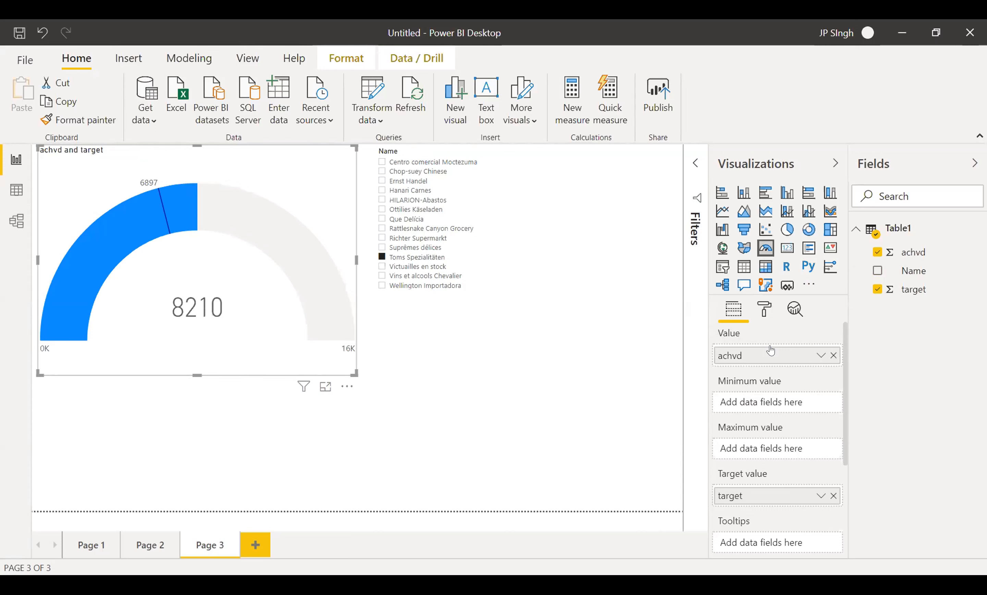
Step: Check the third page's gauge individually for Ottilies Käseladen, Ernst Handel and Toms Spezialitäten
{"action": "left_click", "coordinate": [378, 209]}
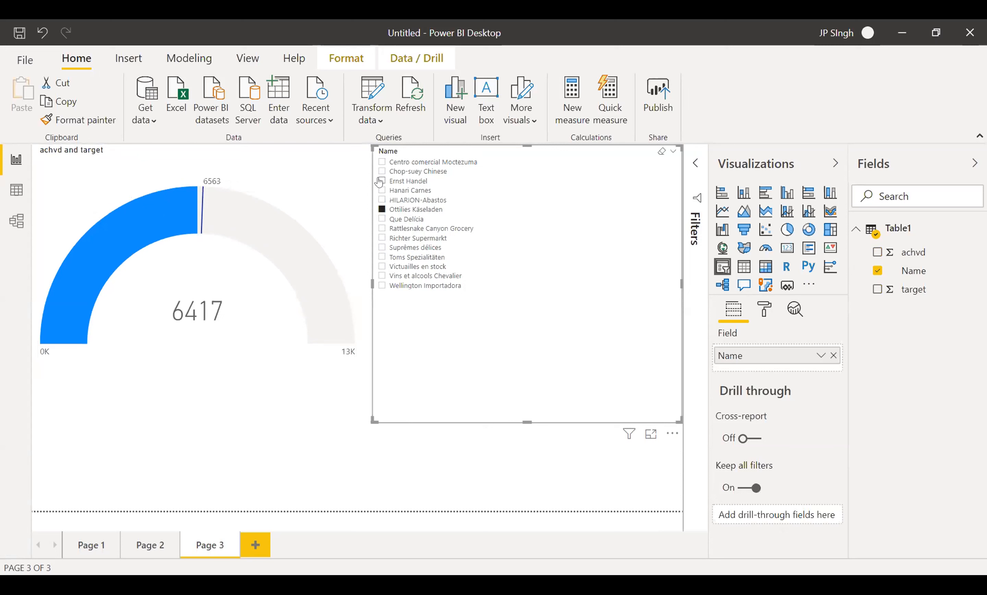
{"action": "left_click", "coordinate": [380, 181]}
{"action": "left_click", "coordinate": [380, 258]}
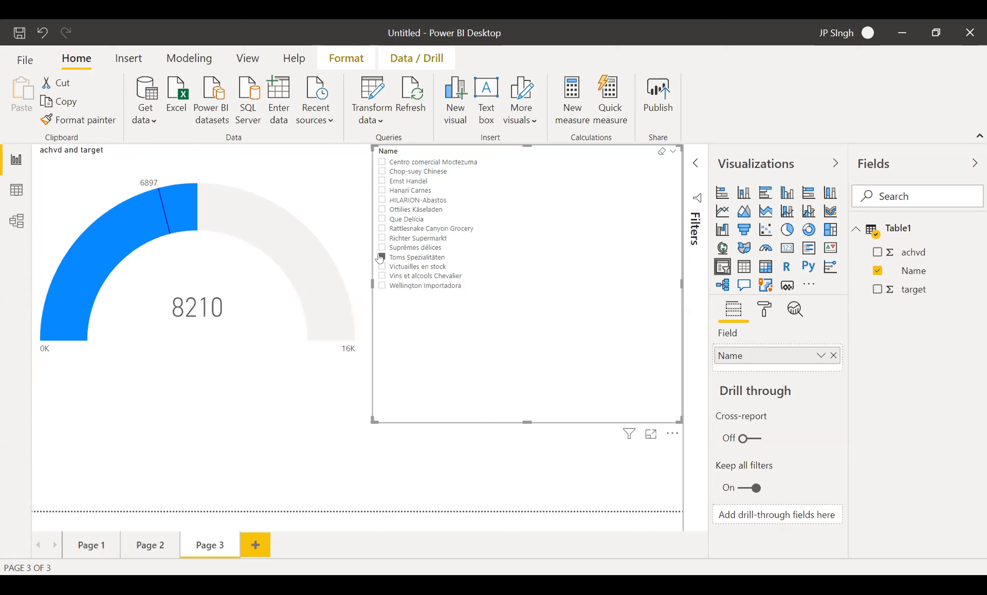
{"action": "left_click", "coordinate": [381, 257]}
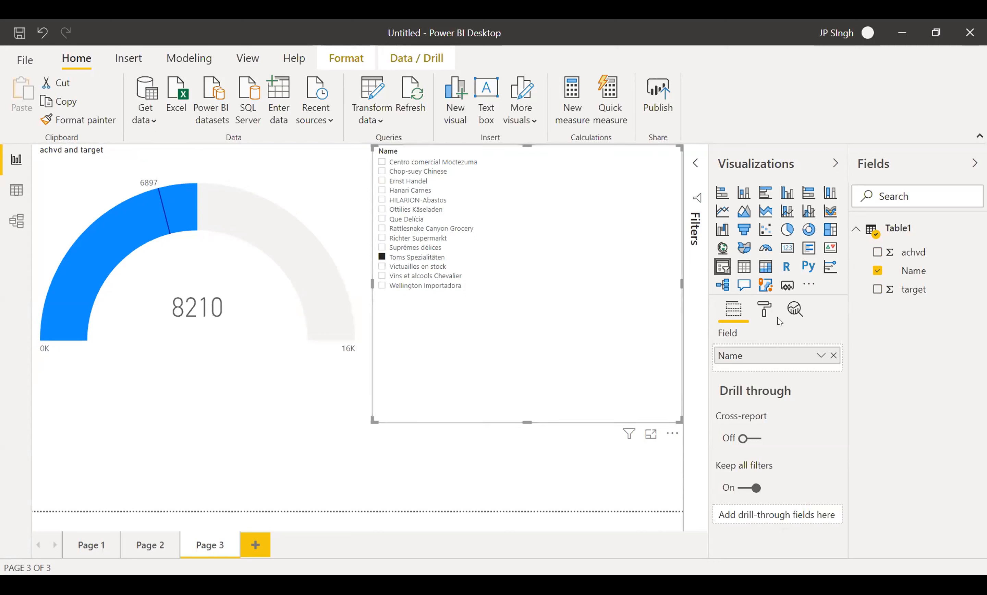
Step: Change the target color in the gauge's data colors to red
{"action": "left_click", "coordinate": [766, 311]}
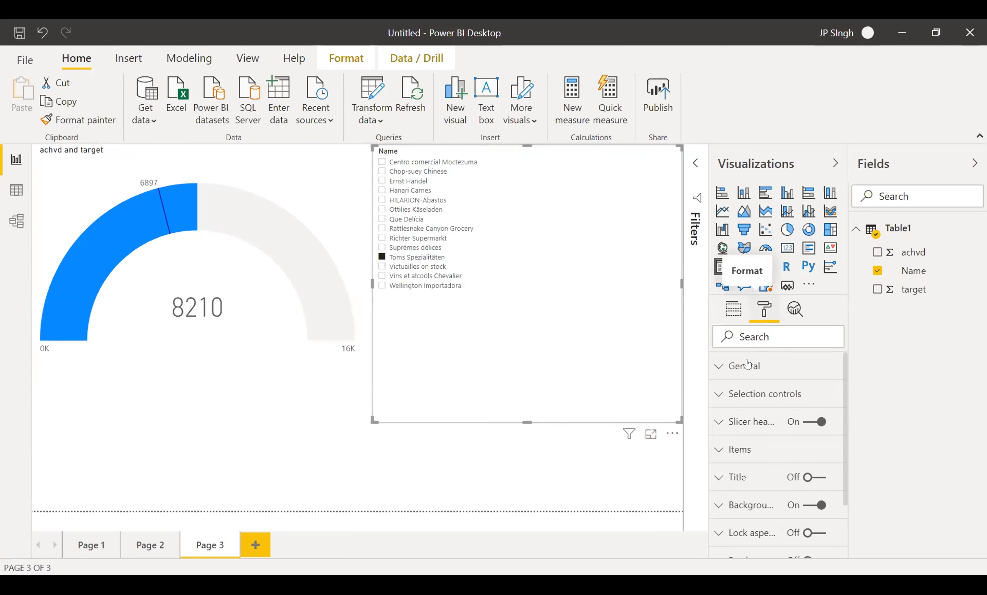
{"action": "left_click", "coordinate": [715, 396]}
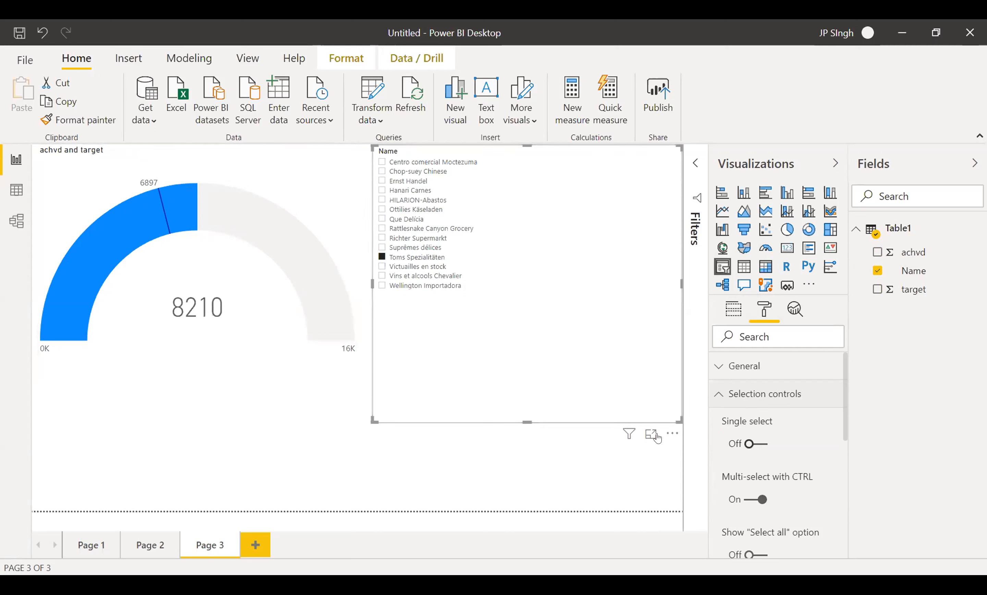
{"action": "left_click", "coordinate": [300, 260]}
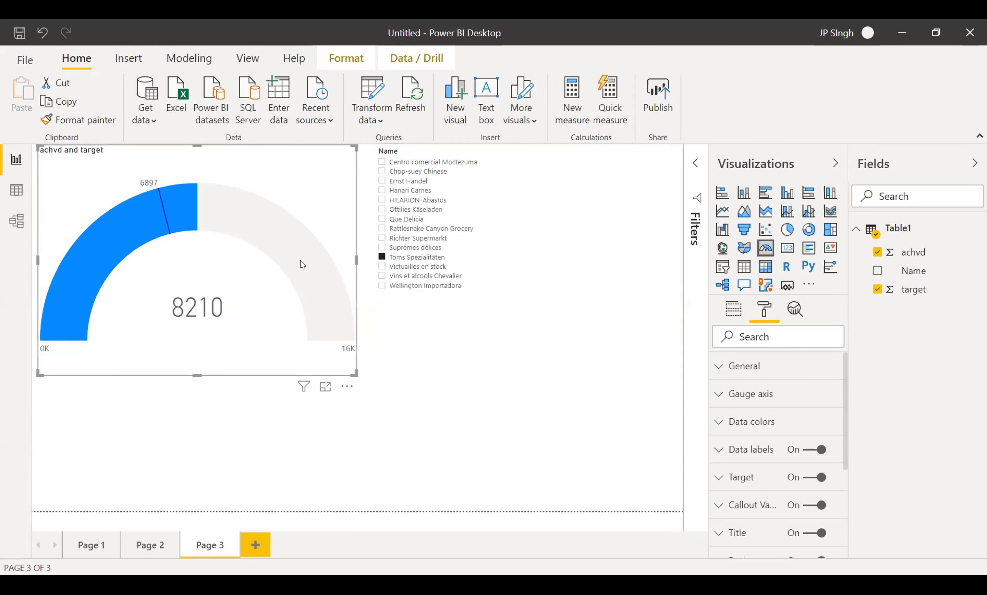
{"action": "left_click", "coordinate": [717, 418]}
{"action": "scroll", "coordinate": [761, 433], "scroll_direction": "down", "scroll_amount": 3}
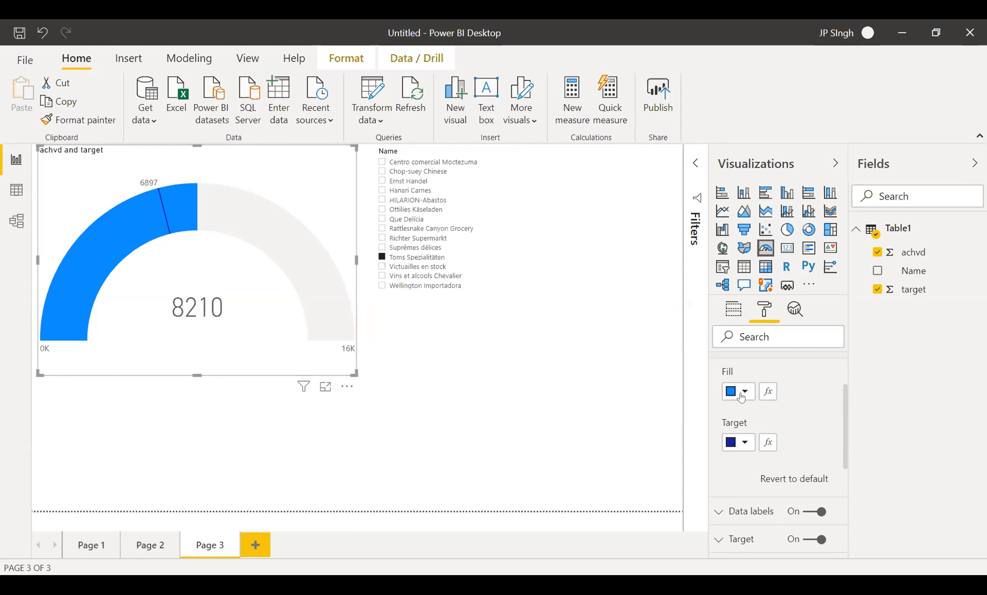
{"action": "left_click", "coordinate": [745, 444]}
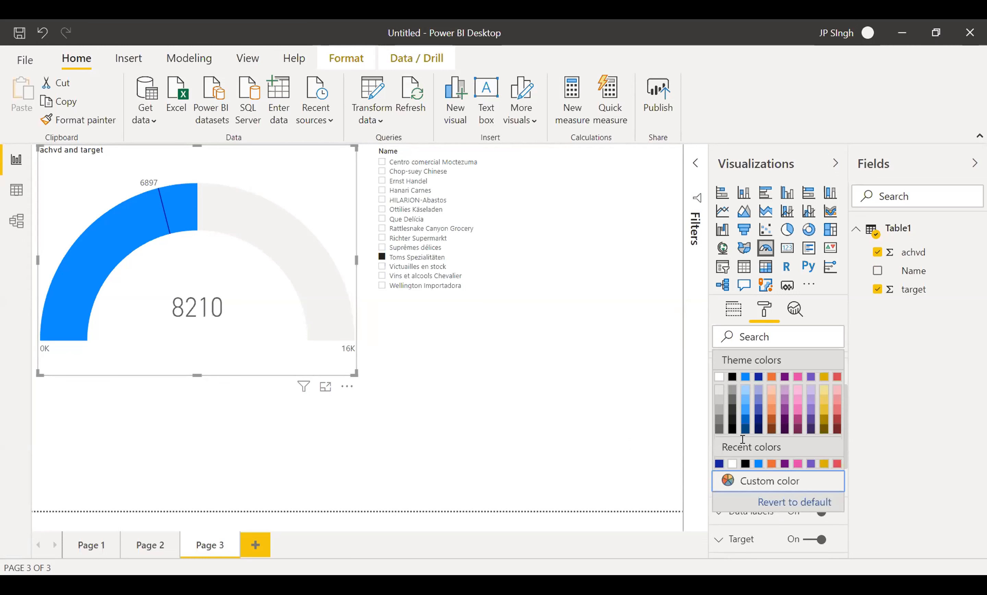
{"action": "left_click", "coordinate": [836, 464]}
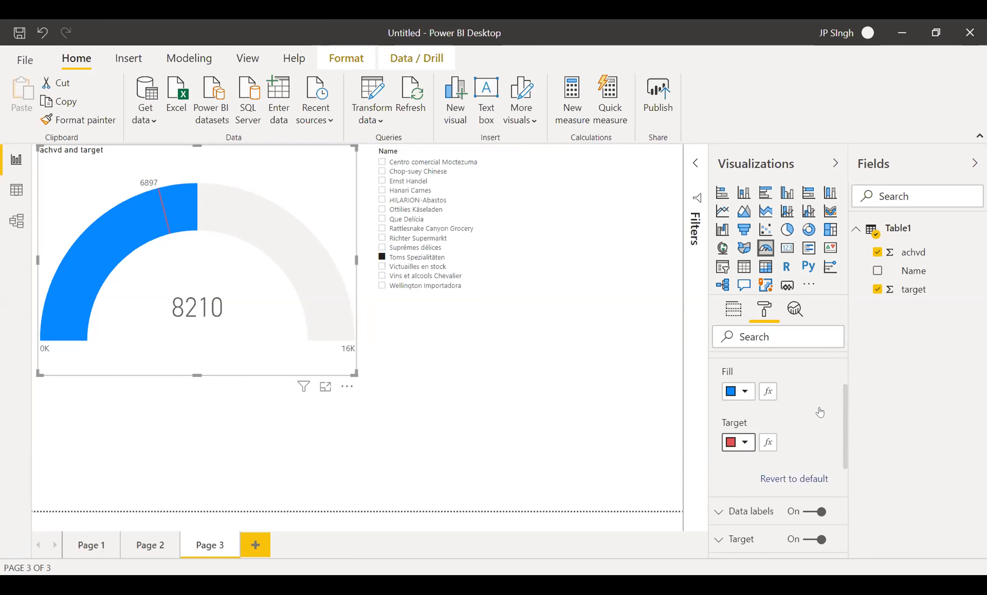
Step: Examine the gauge's target label and gauge axis format settings, leaving no visual selected on the page
{"action": "scroll", "coordinate": [819, 409], "scroll_direction": "up", "scroll_amount": 2}
{"action": "scroll", "coordinate": [818, 407], "scroll_direction": "down", "scroll_amount": 4}
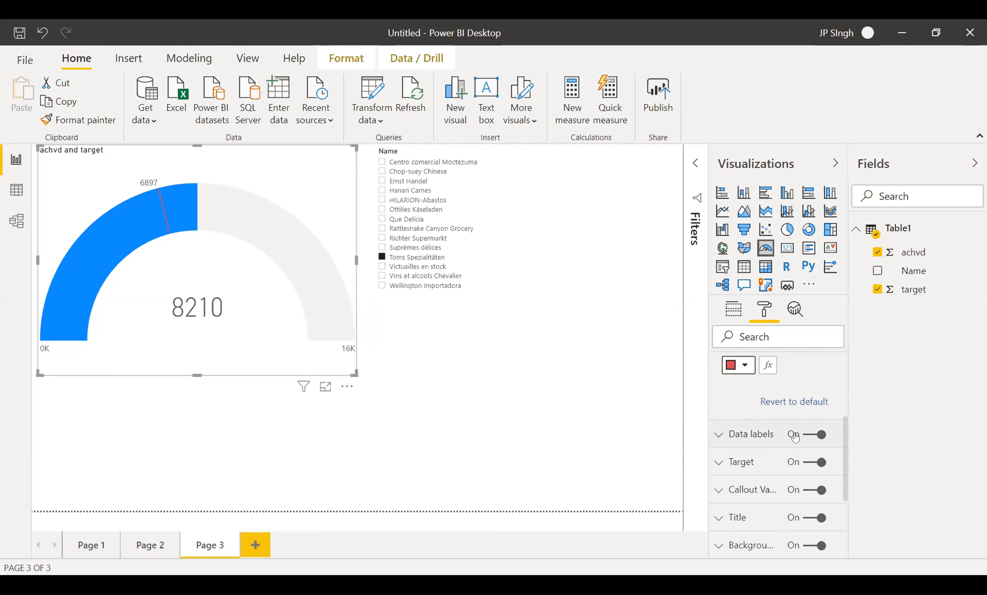
{"action": "left_click", "coordinate": [719, 463]}
{"action": "scroll", "coordinate": [738, 469], "scroll_direction": "down", "scroll_amount": 1}
{"action": "scroll", "coordinate": [738, 469], "scroll_direction": "down", "scroll_amount": 5}
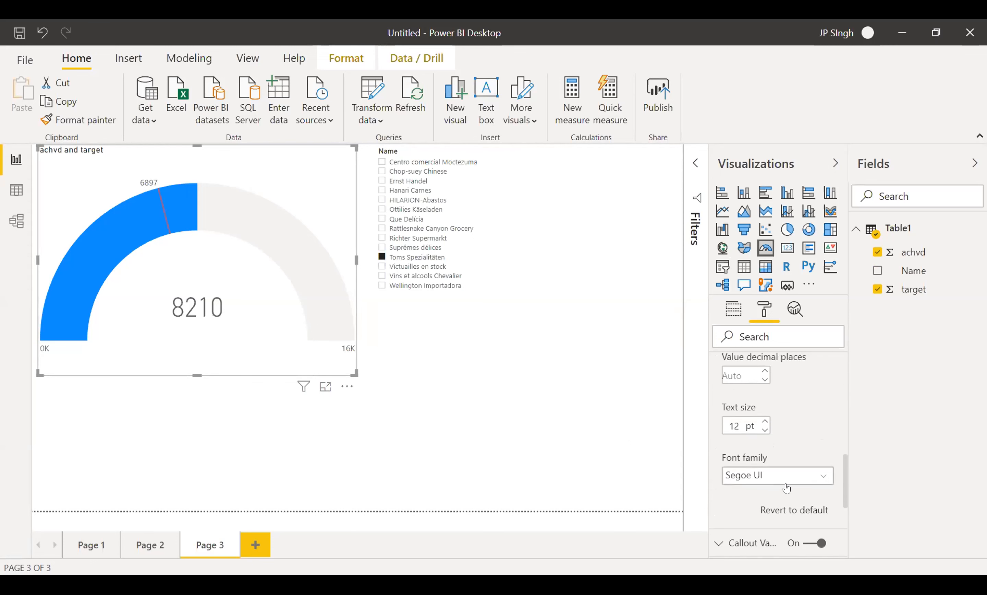
{"action": "scroll", "coordinate": [787, 487], "scroll_direction": "up", "scroll_amount": 8}
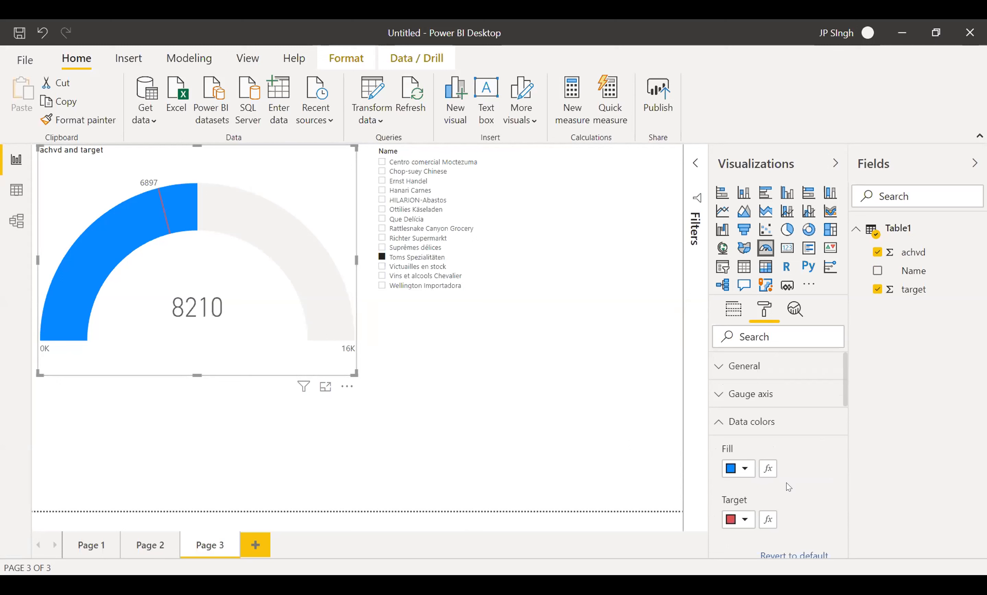
{"action": "left_click", "coordinate": [744, 394]}
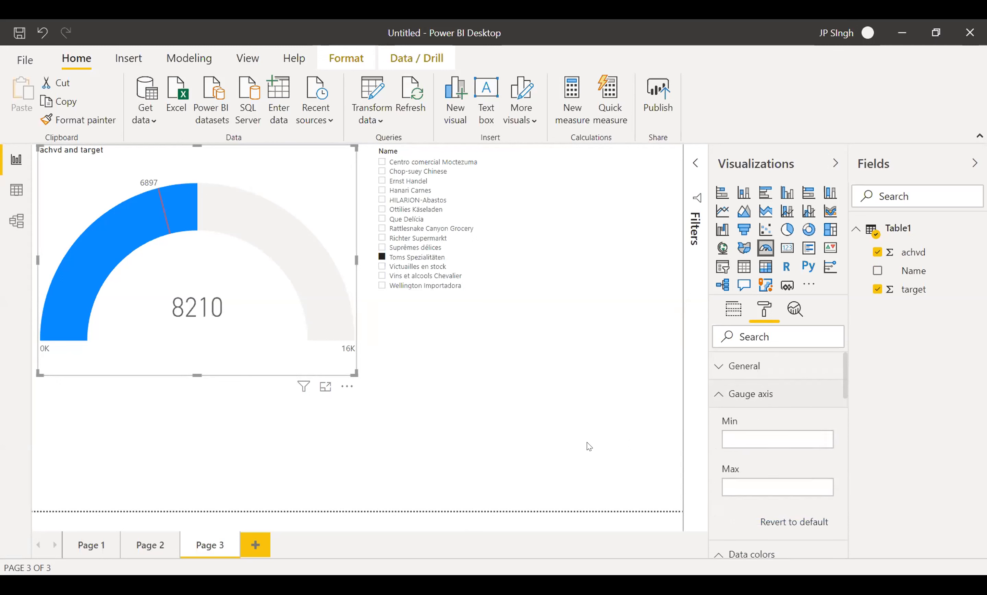
{"action": "left_click", "coordinate": [550, 439]}
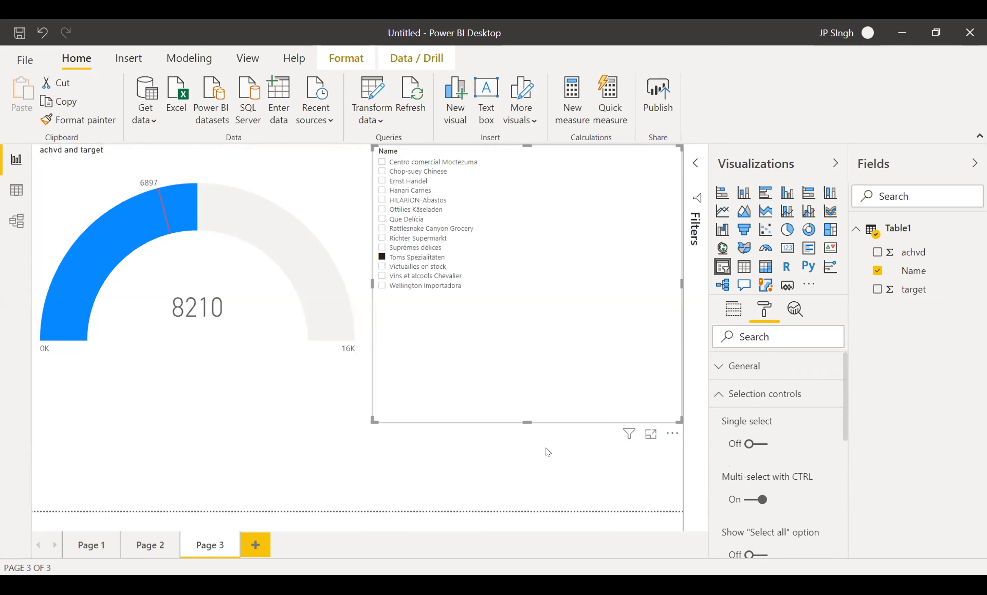
{"action": "left_click", "coordinate": [549, 451]}
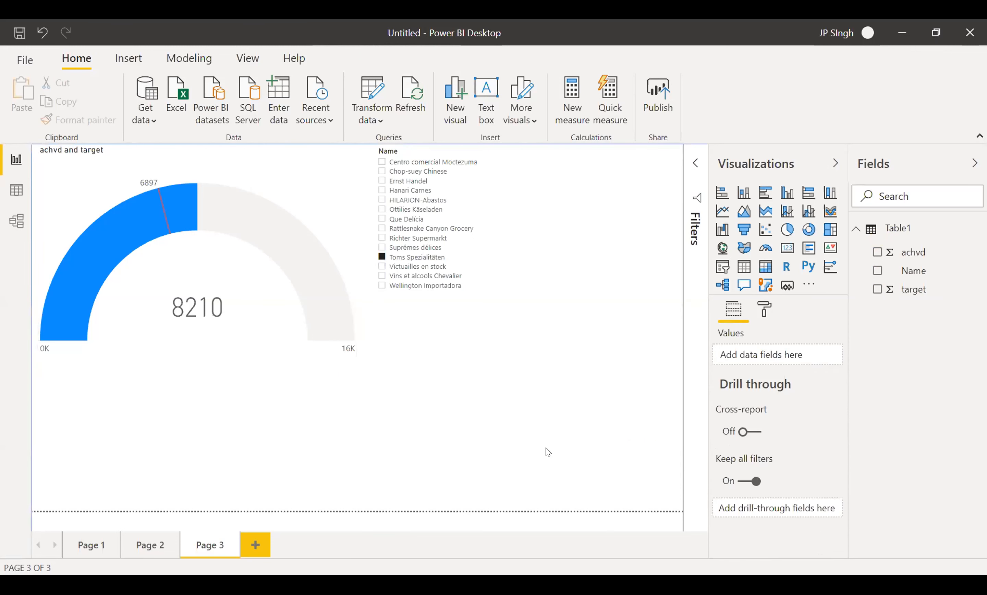